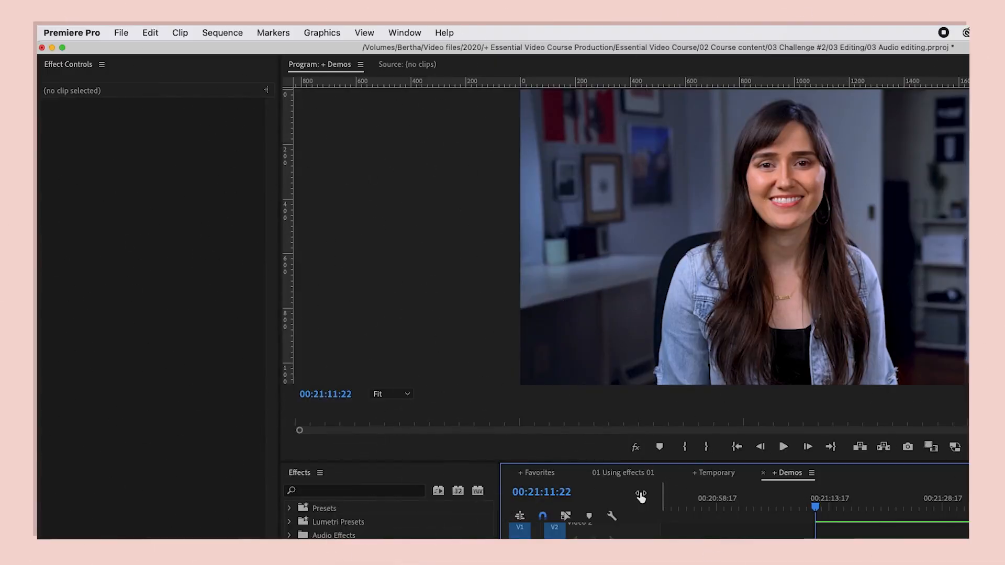
Step: Make sure the Effect Controls panel is displayed alongside the Effects panel
left_click(413, 35)
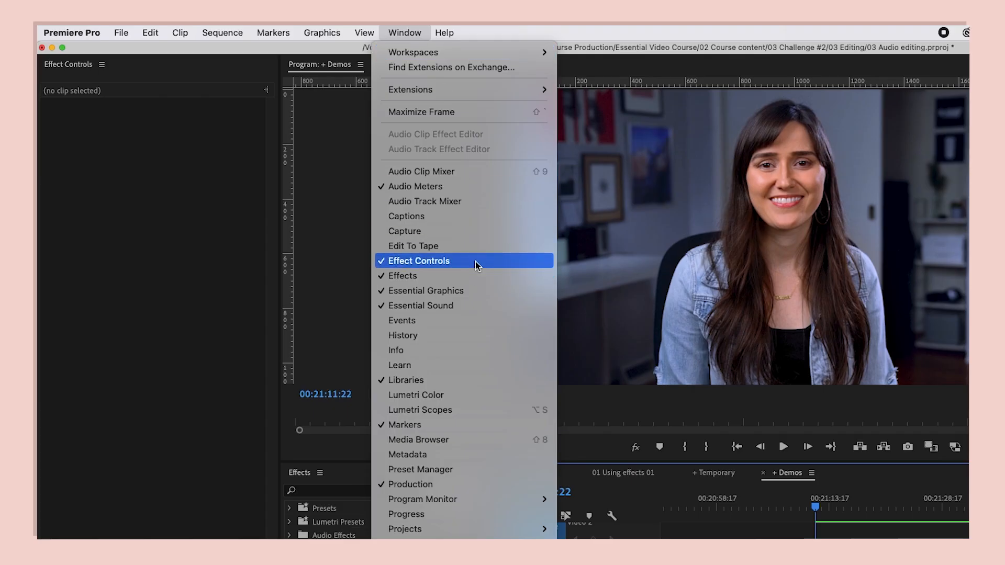
left_click(475, 262)
left_click(204, 326)
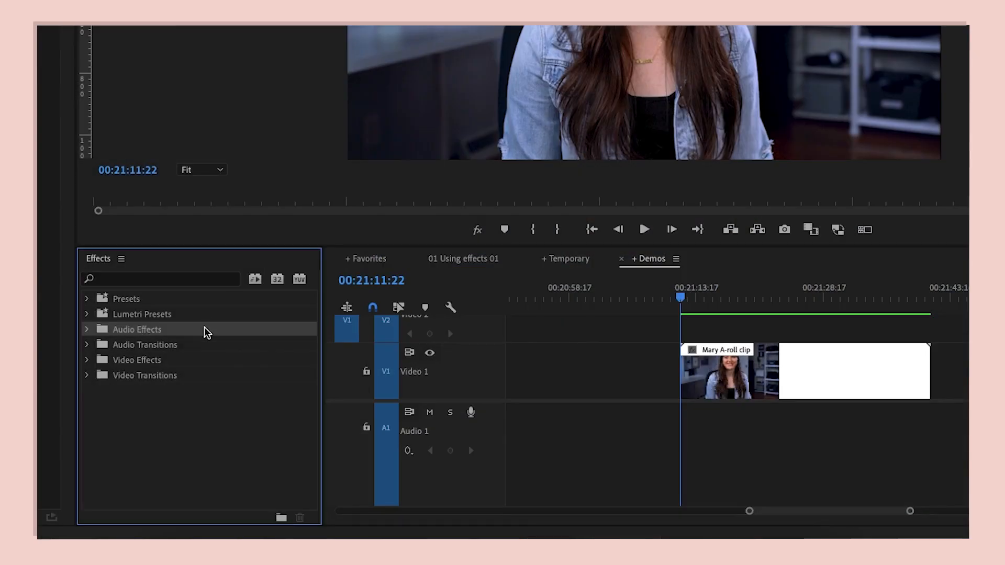
Step: Apply the Magnify effect from the Distort group of Video Effects to the A-roll clip on Video 1
left_click(206, 362)
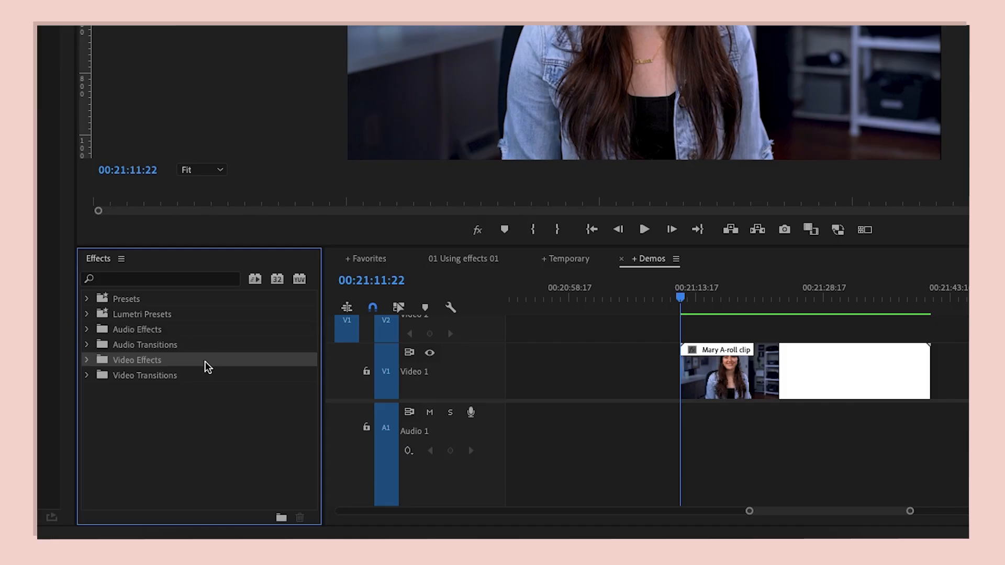
left_click(88, 361)
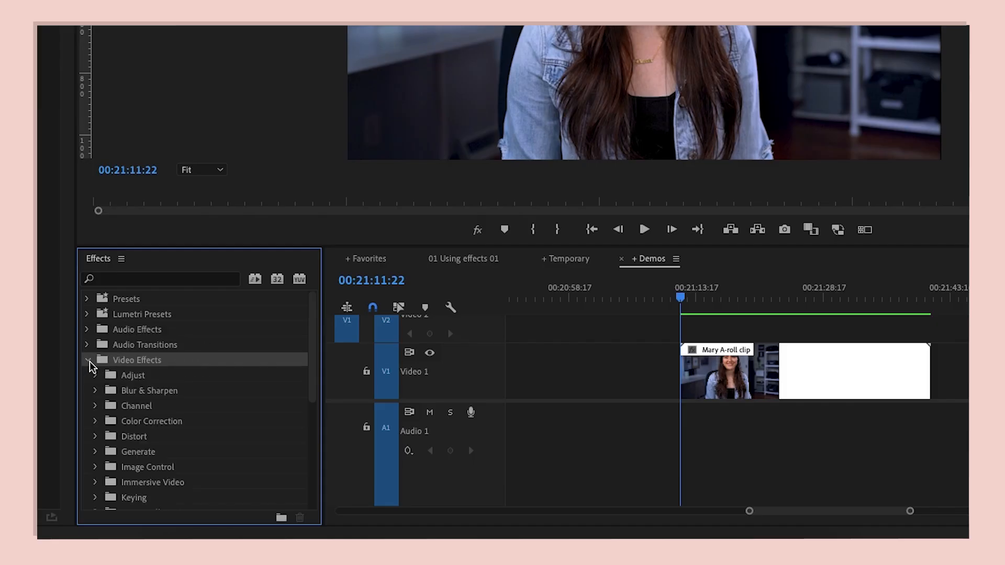
left_click(96, 437)
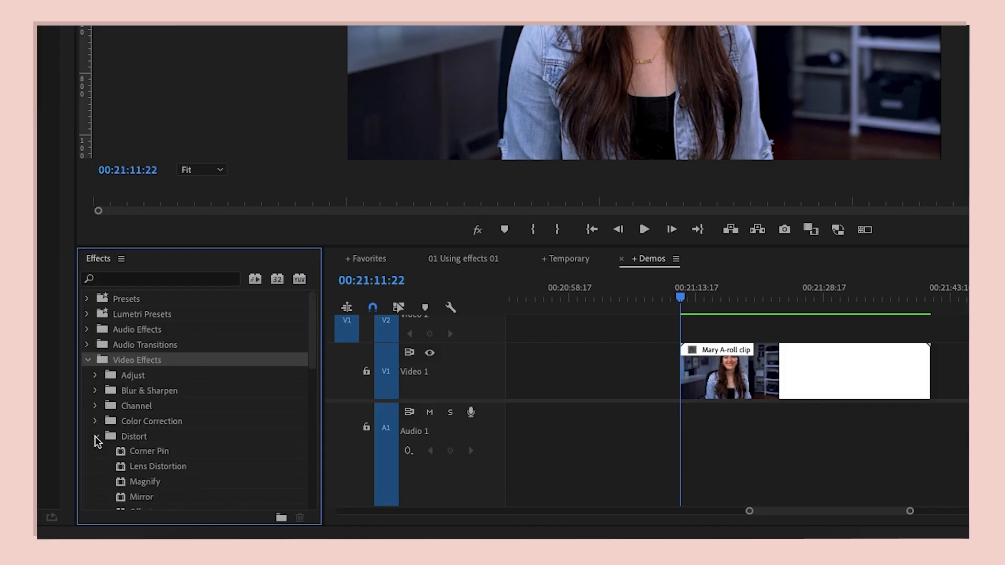
left_click_drag(180, 482, 785, 349)
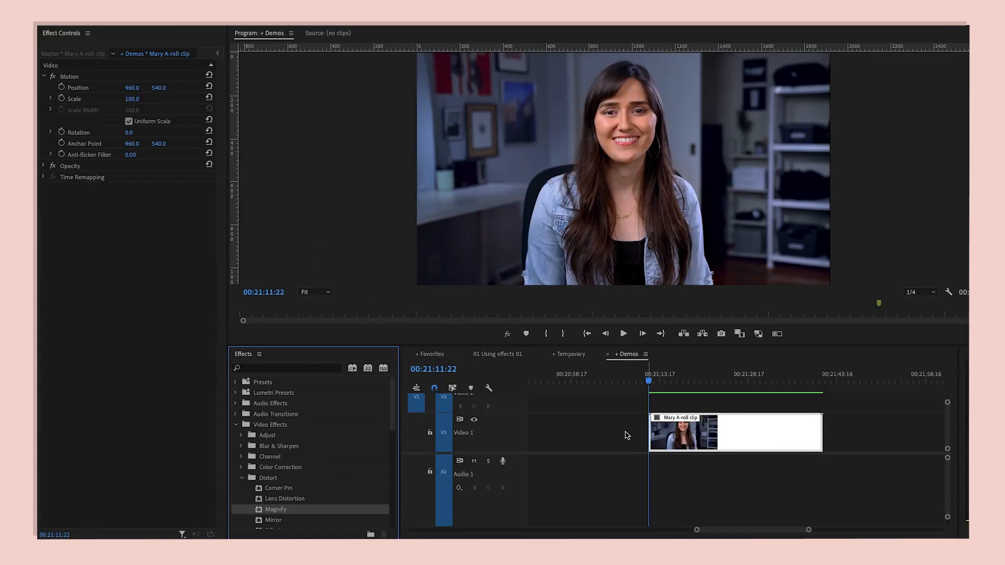
left_click_drag(261, 490, 120, 334)
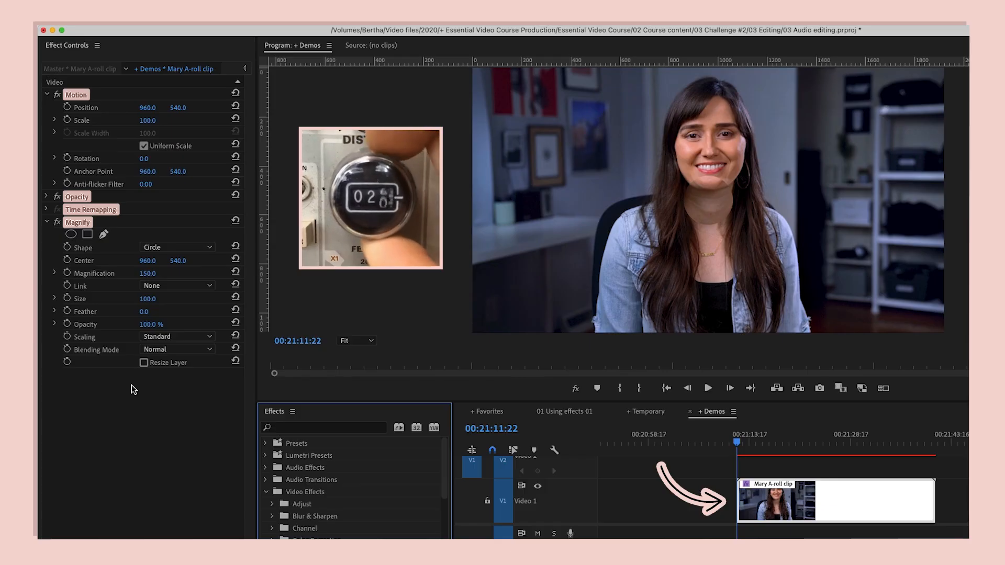
Step: Set the Magnify effect's vertical center to 292, its size to 157 and its magnification to 250
left_click_drag(175, 261, 153, 262)
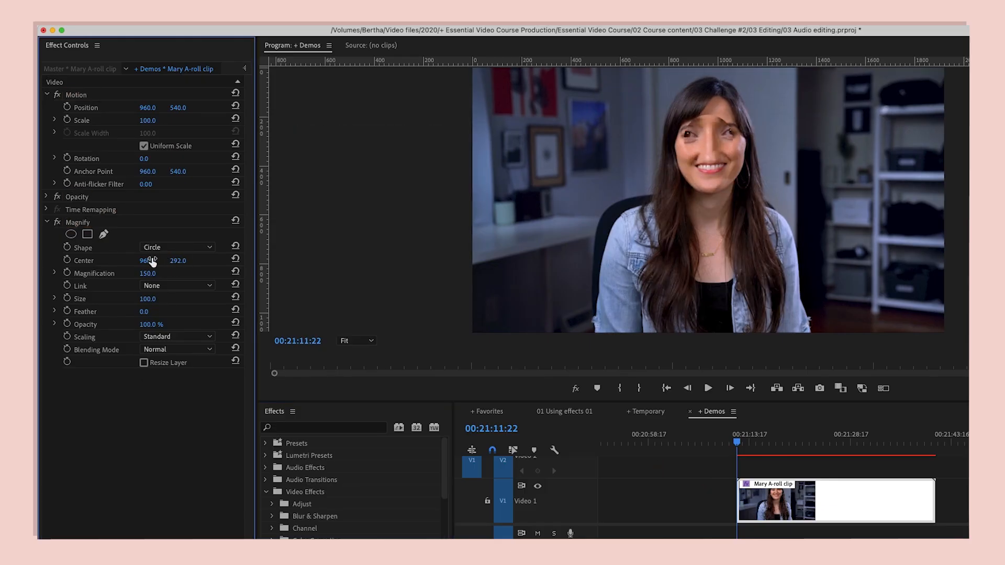
left_click_drag(147, 299, 177, 299)
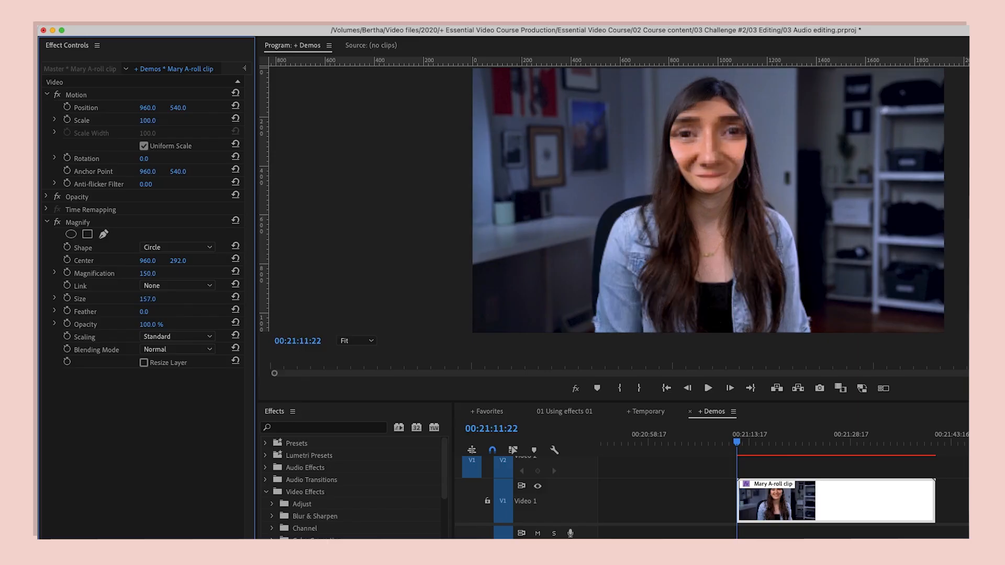
left_click_drag(148, 273, 168, 273)
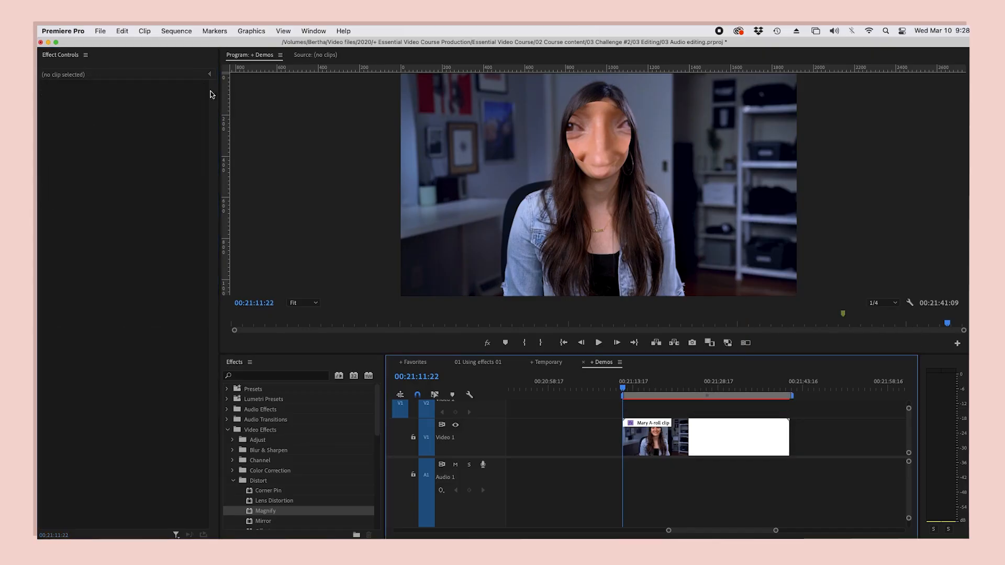
Step: Delete the Magnify effect from the A-roll clip
left_click(176, 31)
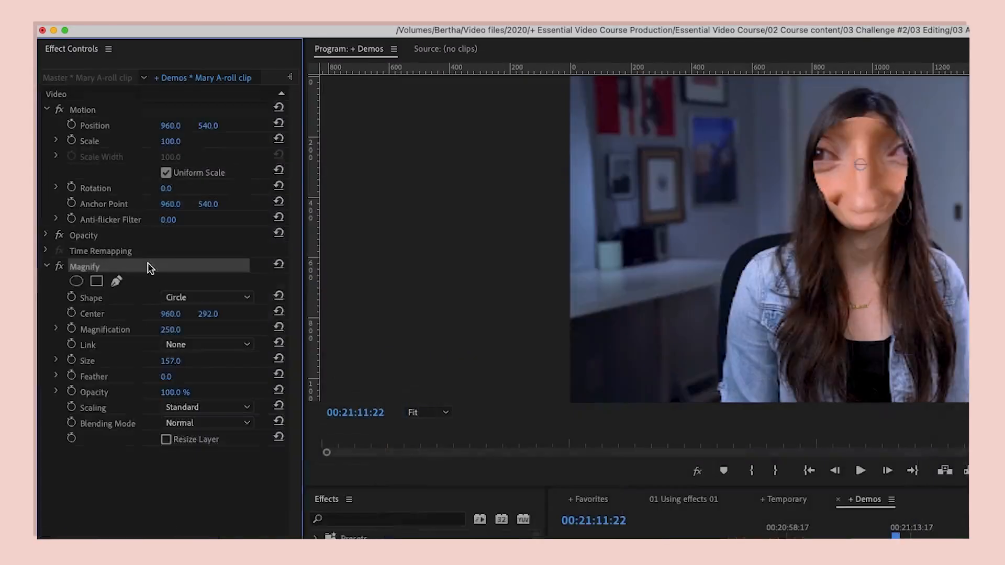
key("Delete")
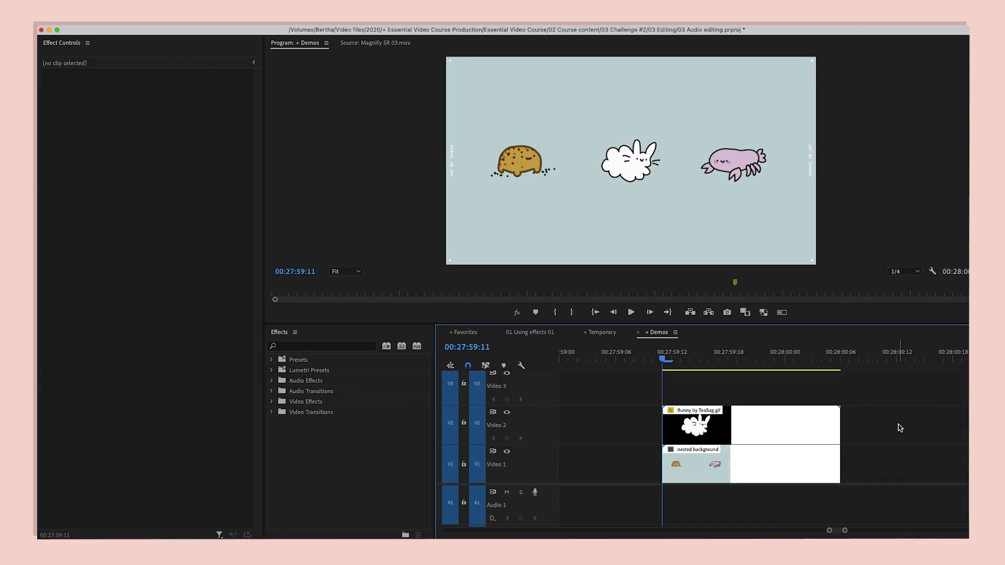
Step: Select the Bunny by TeaBag.gif clip on Video 2 and expand its Motion properties, highlighting Position
left_click(790, 428)
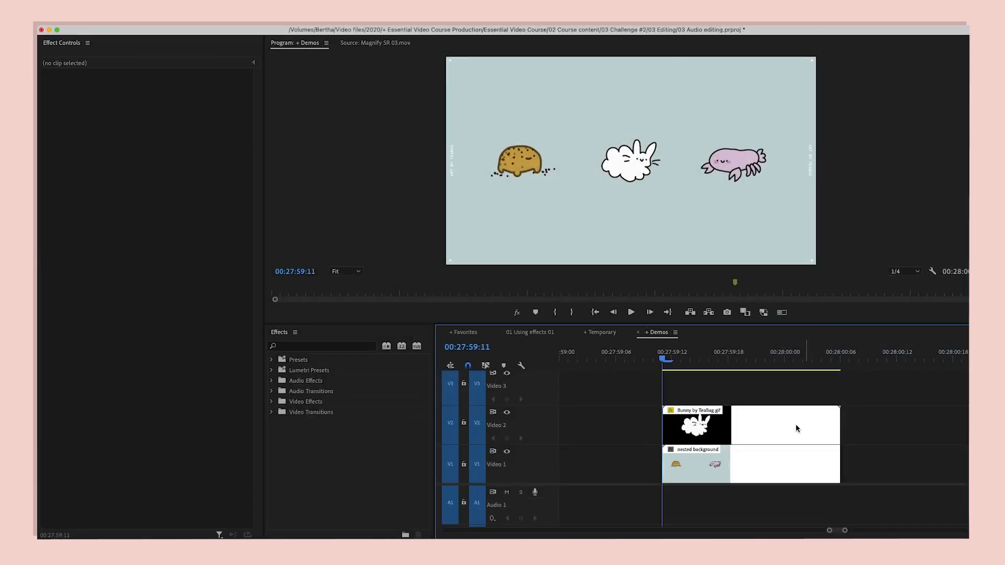
left_click(789, 427)
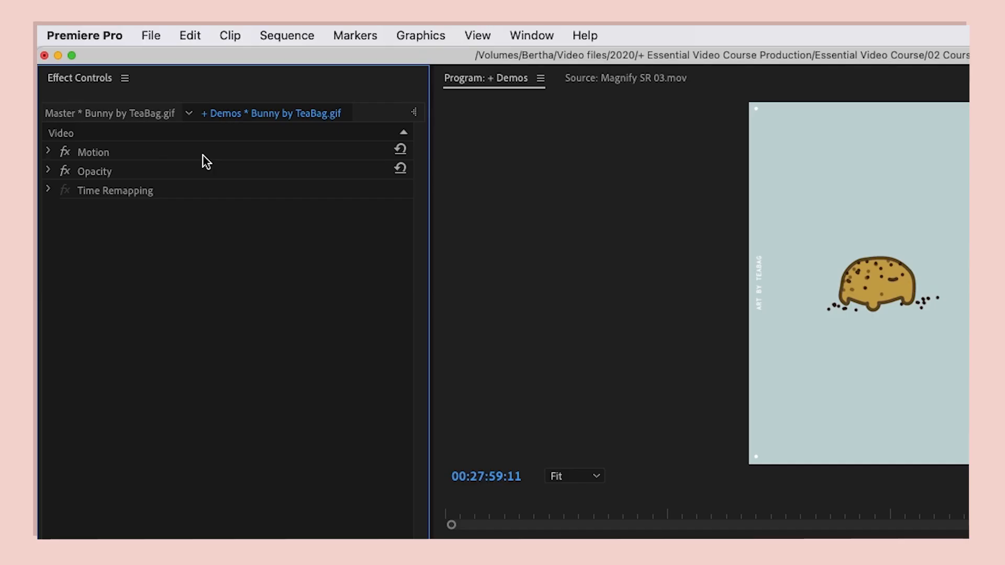
left_click(202, 155)
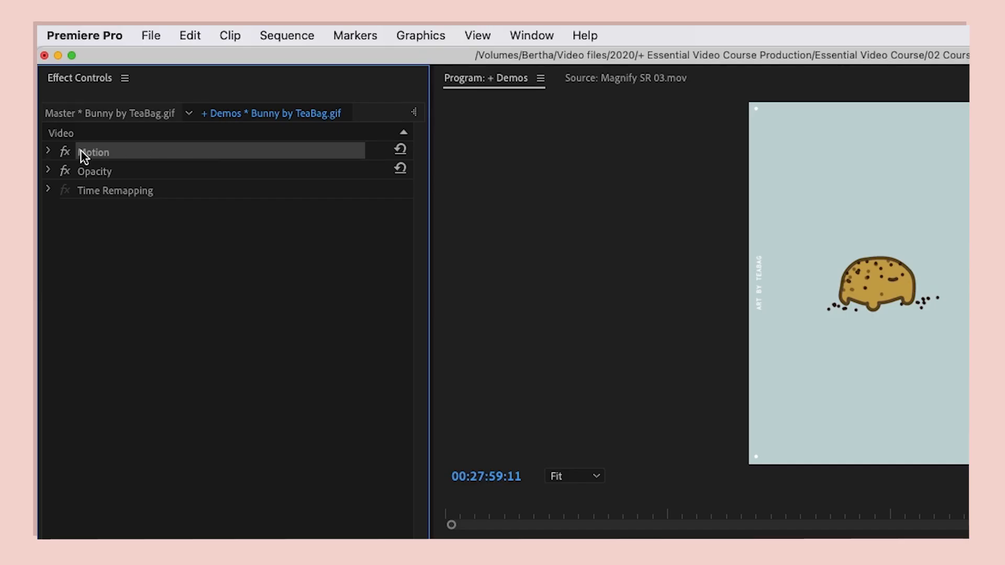
left_click(49, 152)
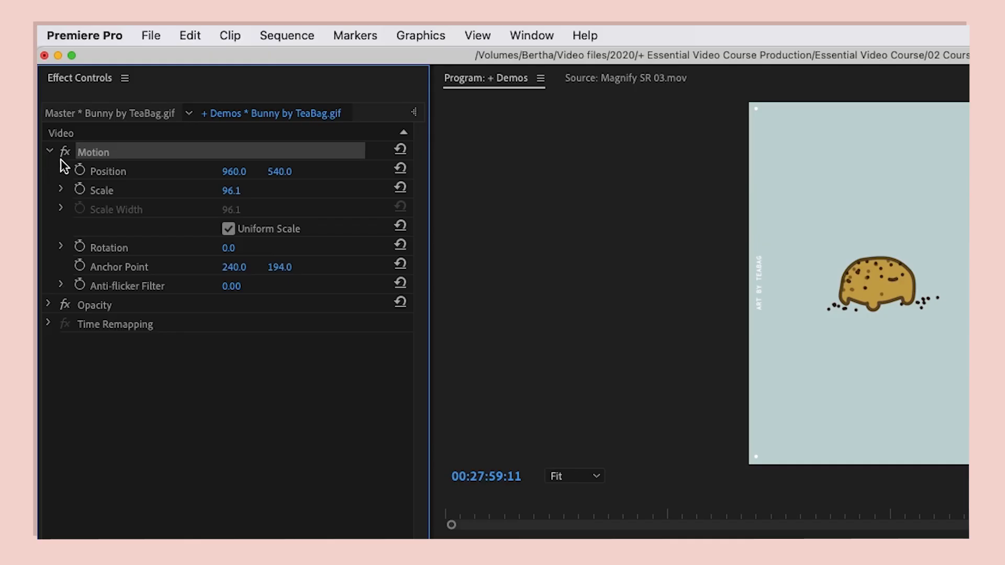
left_click(154, 170)
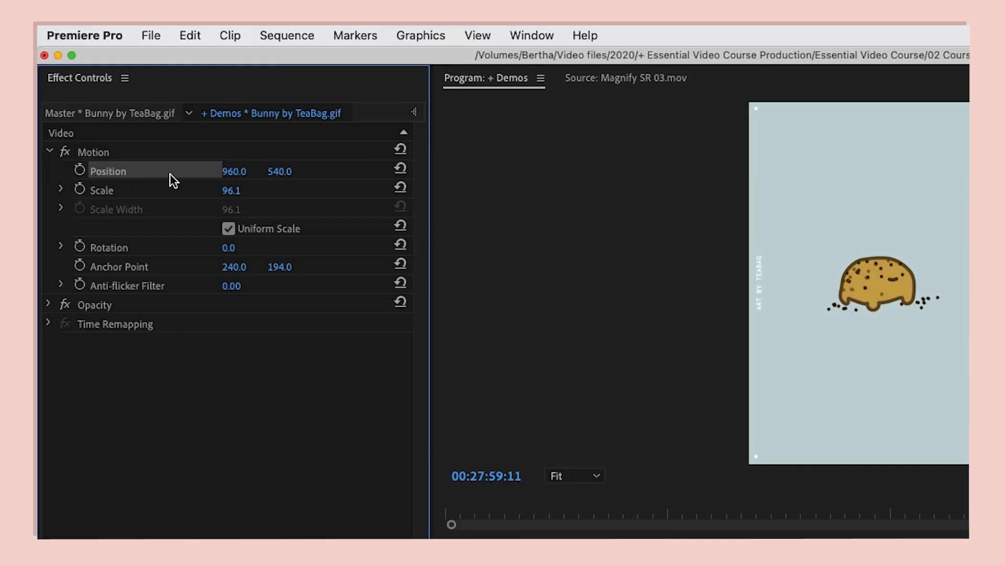
Step: Show the rulers in the Program Monitor
left_click(565, 218)
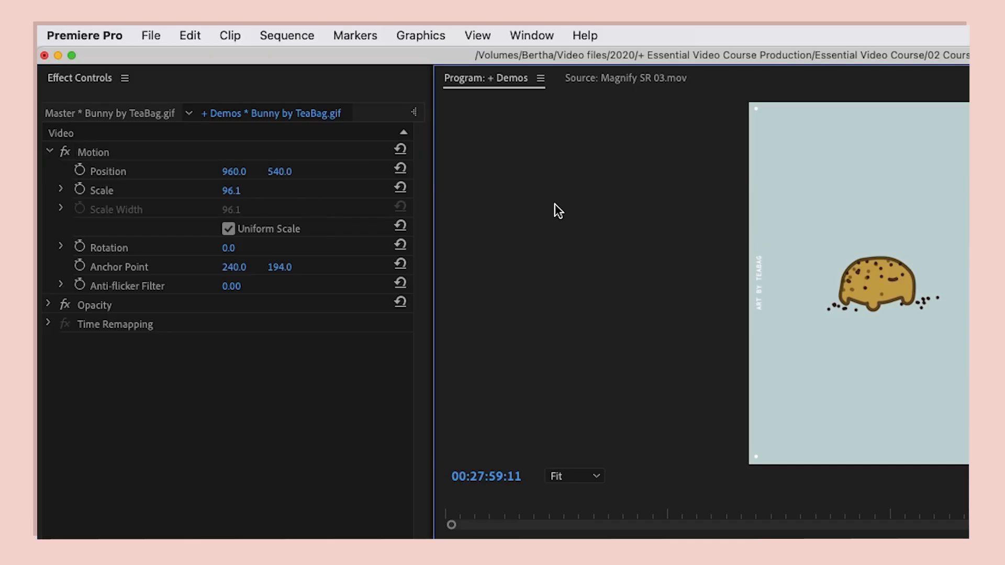
left_click(479, 34)
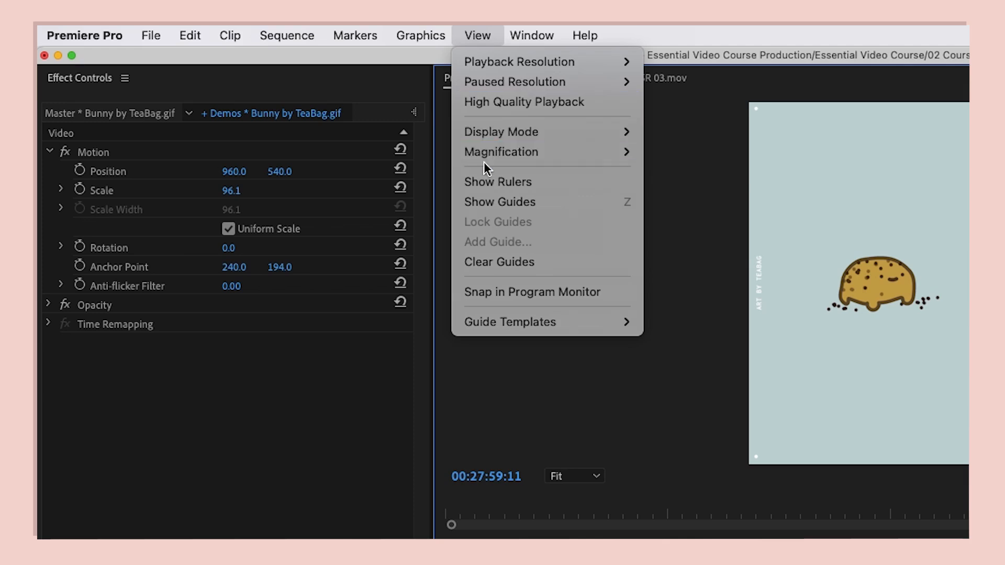
left_click(561, 181)
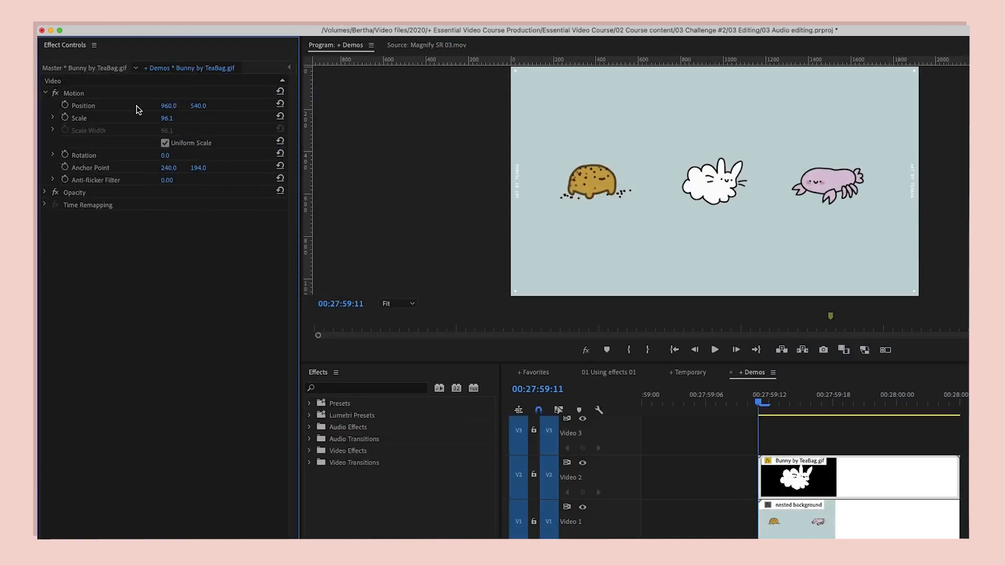
Step: Set the bunny clip's horizontal position to 707, enlarge its scale and rotate it nearly upside down
left_click(134, 107)
left_click_drag(169, 106, 36, 106)
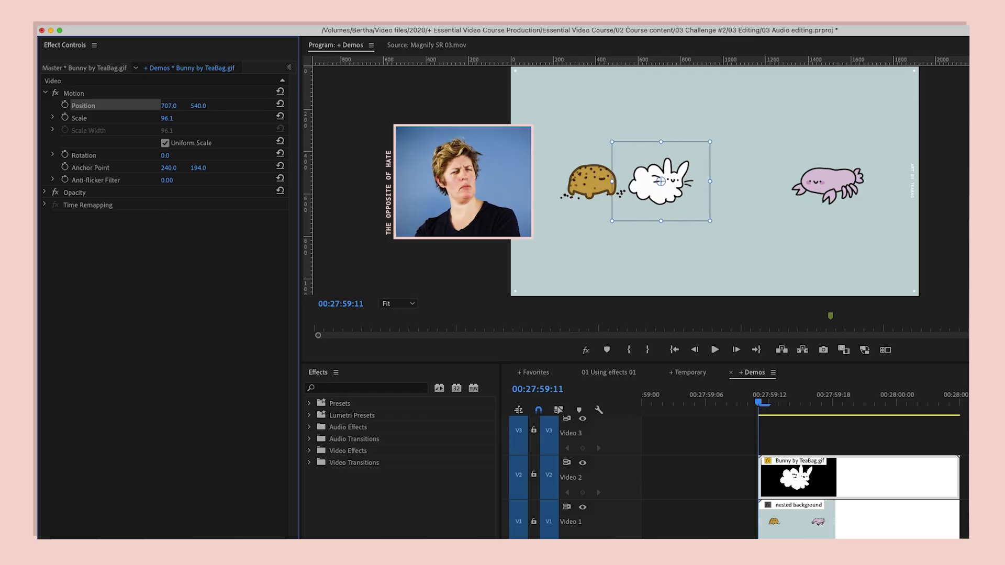
left_click_drag(167, 118, 177, 119)
left_click_drag(165, 156, 111, 155)
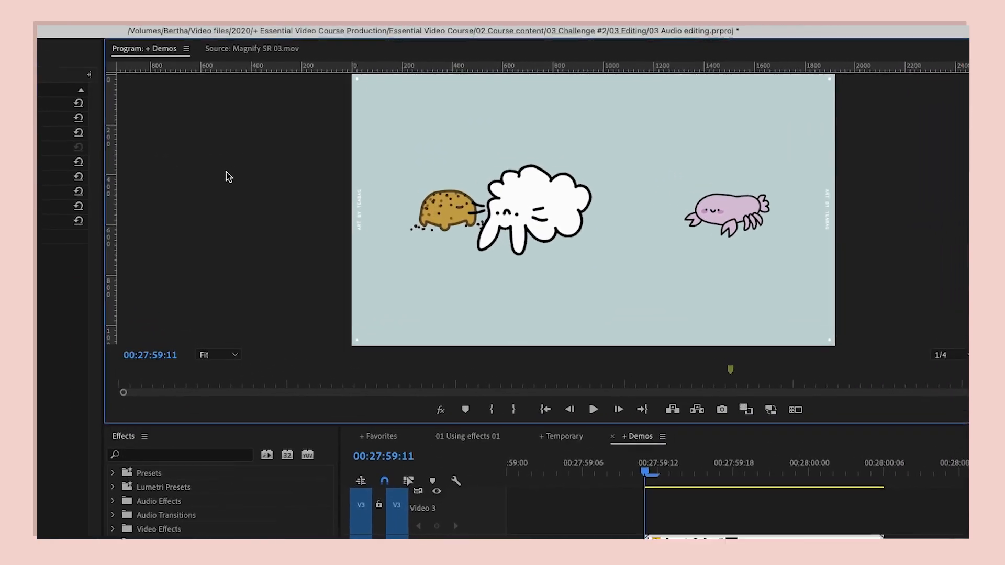
Step: Move the bunny directly in the Program Monitor until it is beside the purple lobster, and rotate it upright
left_click(507, 210)
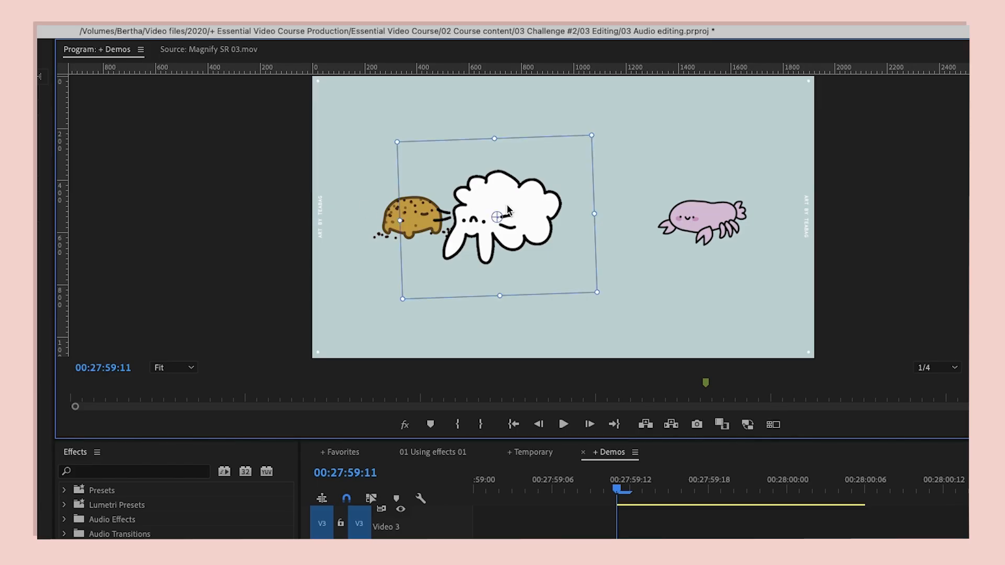
left_click_drag(507, 209, 608, 211)
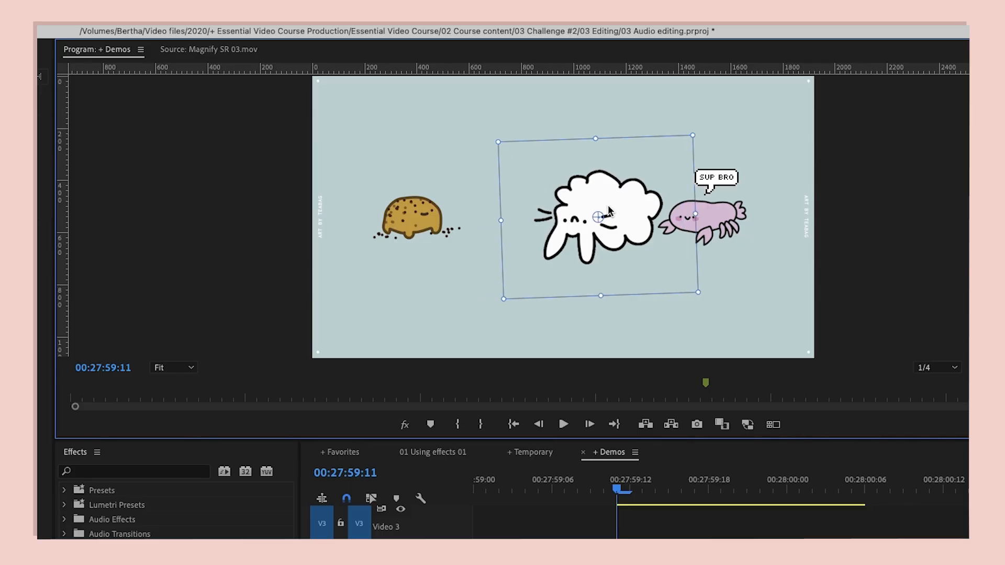
left_click_drag(696, 132, 536, 283)
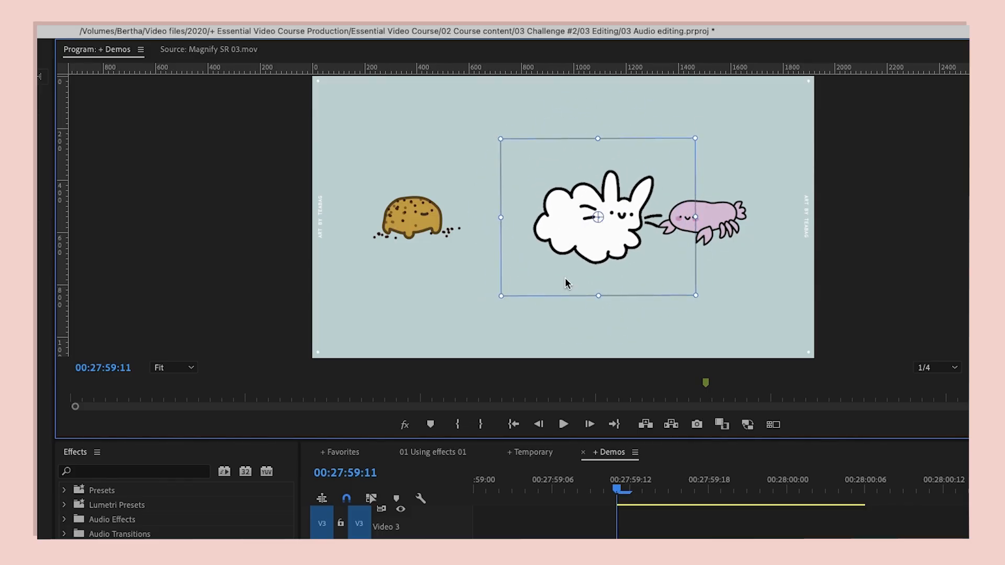
Step: Scale the bunny down to roughly the size of its neighbours and place it at the center of the frame
left_click_drag(687, 290, 615, 267)
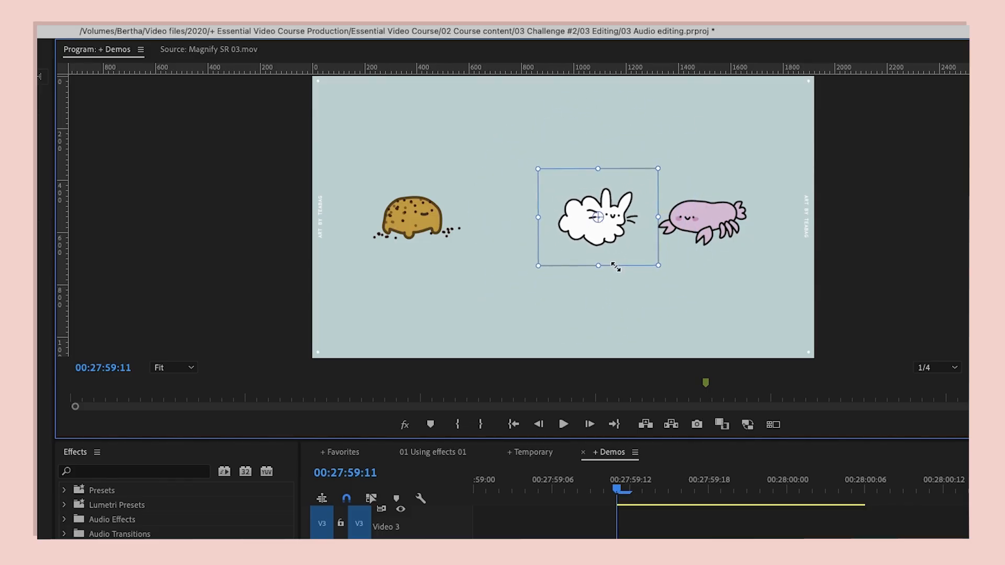
left_click_drag(645, 267, 644, 271)
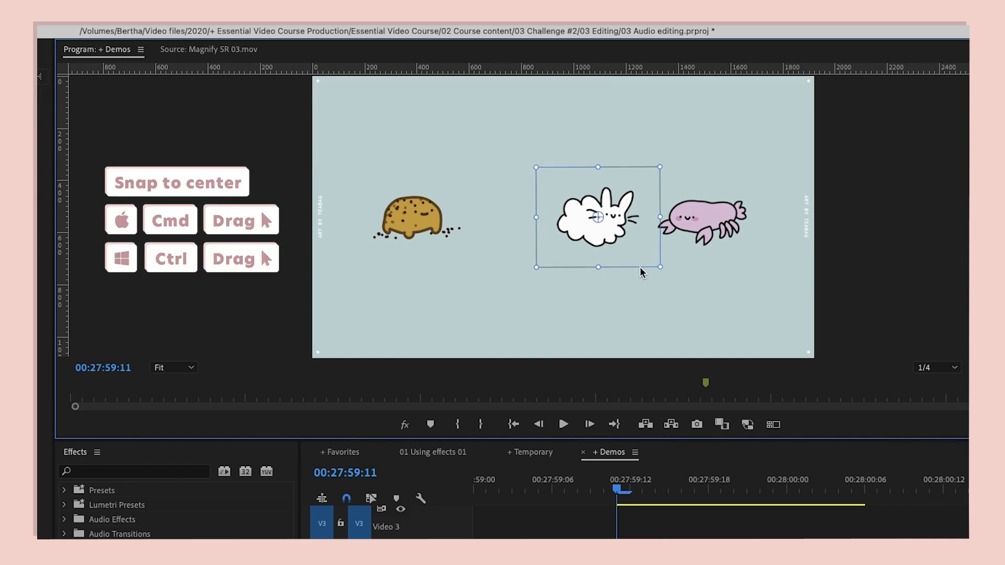
left_click_drag(634, 250, 586, 249)
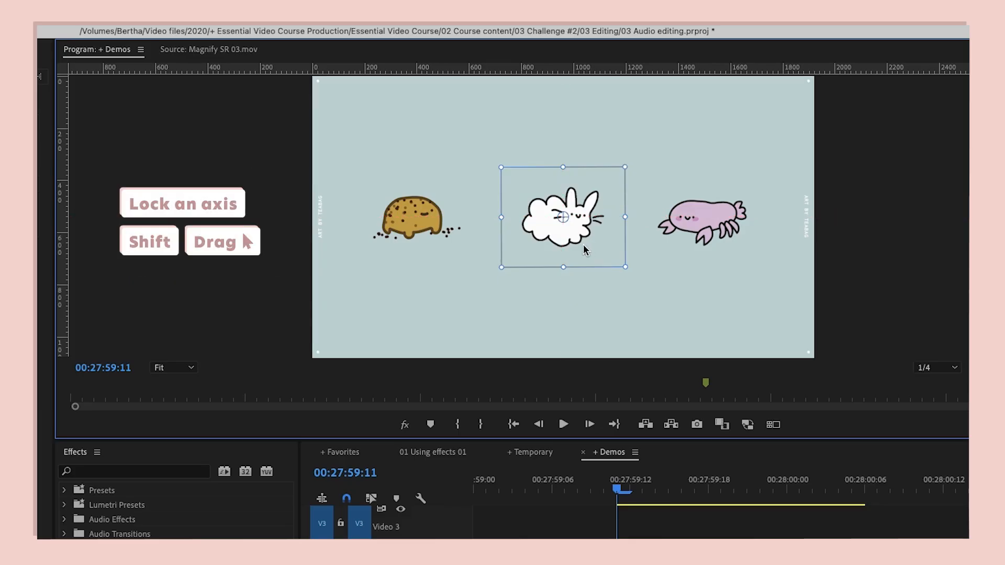
left_click_drag(585, 249, 608, 255)
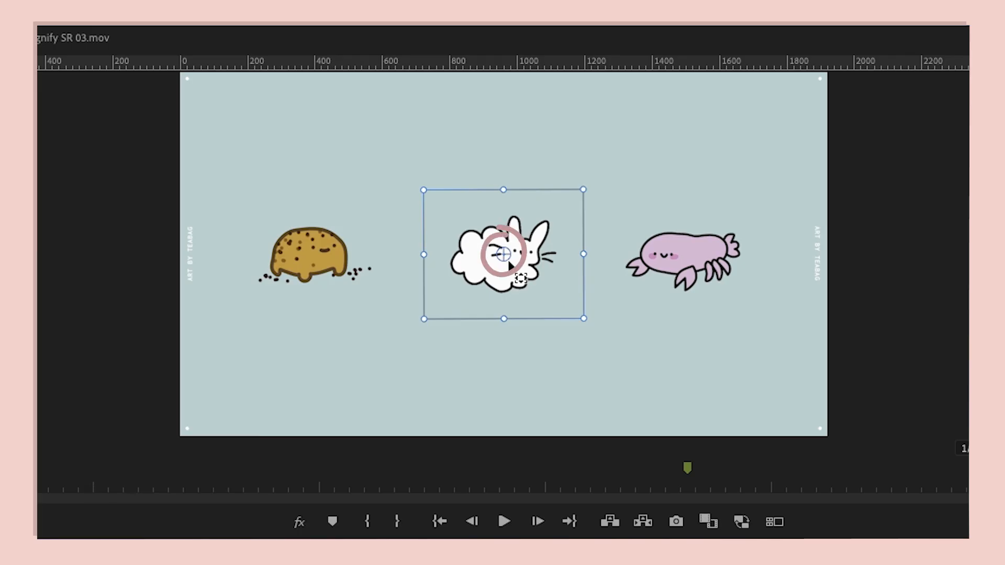
Step: Move the bunny's anchor point to the upper-left corner of its bounding box and adjust its scale from the opposite corner
left_click_drag(505, 259, 424, 193)
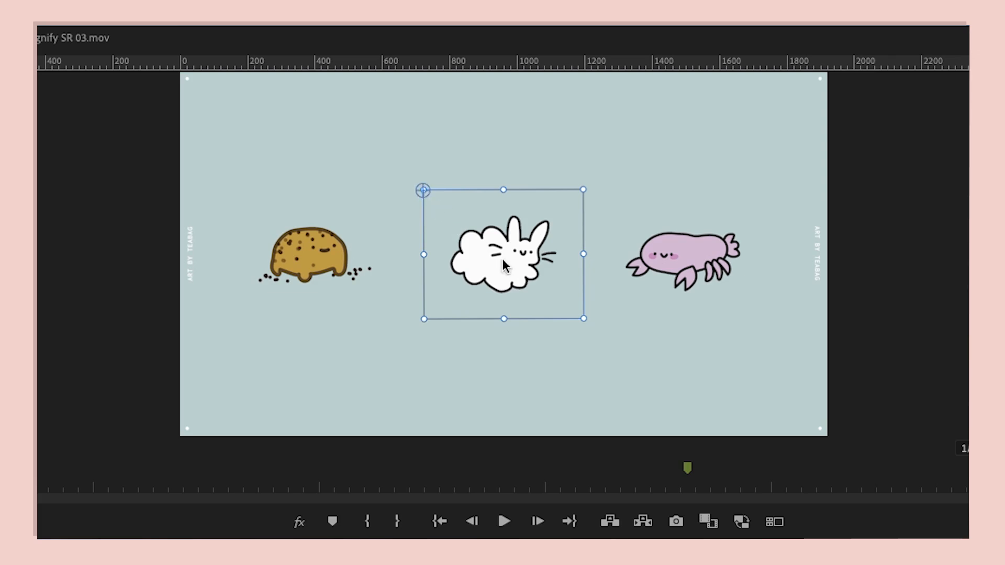
mouse_move(584, 319)
left_mouse_down()
mouse_move(636, 354)
mouse_move(602, 331)
mouse_move(630, 316)
mouse_move(522, 124)
mouse_move(578, 200)
mouse_move(532, 354)
mouse_move(586, 320)
left_mouse_up()
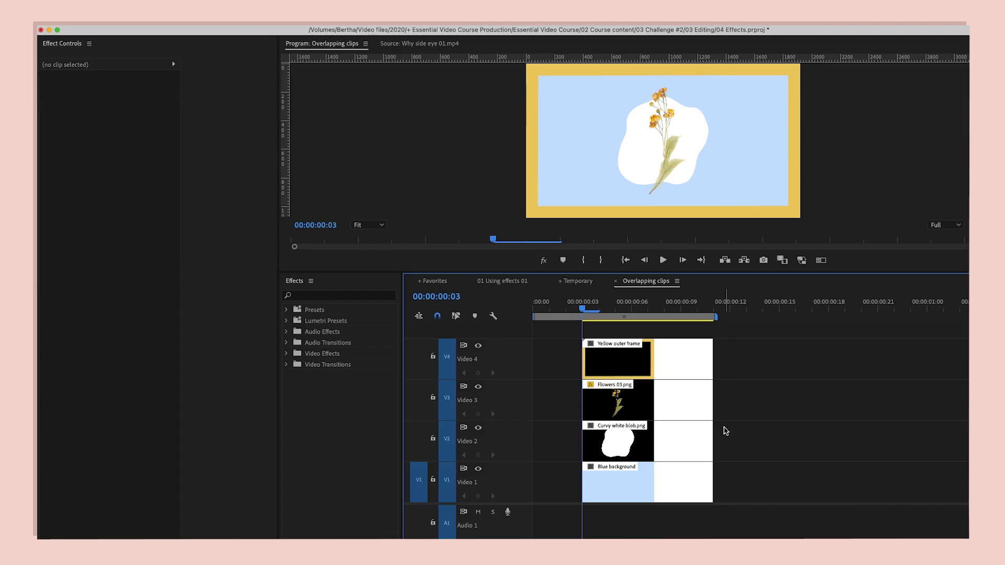
Step: Select the Curvy white blob.png clip on Video 2 and activate its Motion bounding box for direct manipulation
left_click(696, 131)
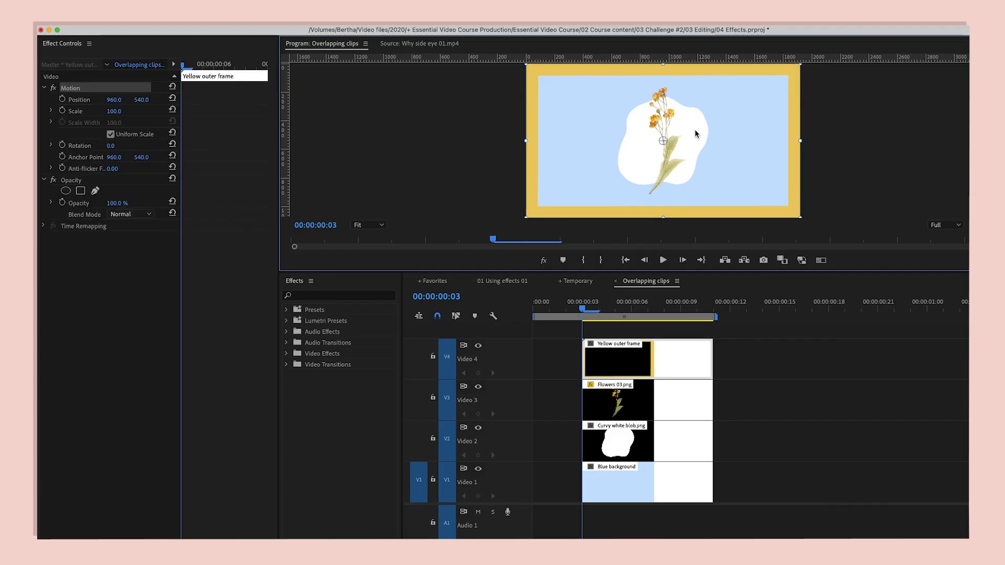
mouse_move(695, 130)
left_mouse_down()
mouse_move(691, 145)
mouse_move(675, 138)
mouse_move(696, 130)
left_mouse_up()
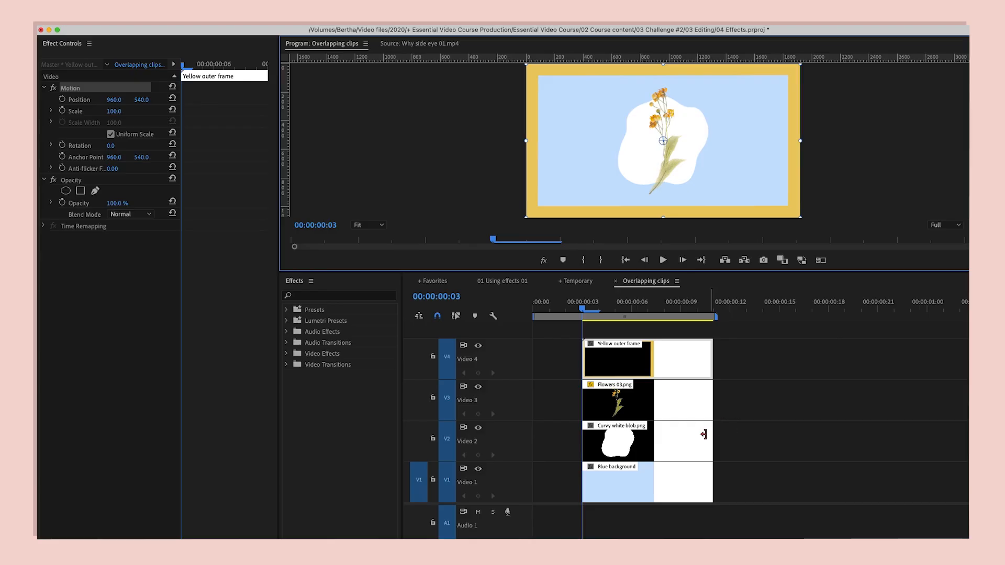
left_click(681, 446)
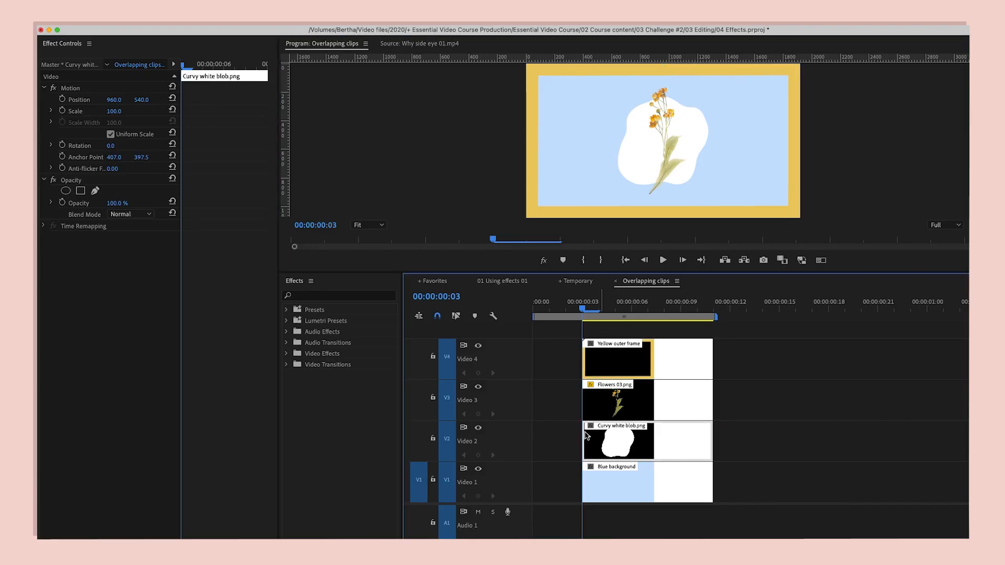
left_click(126, 89)
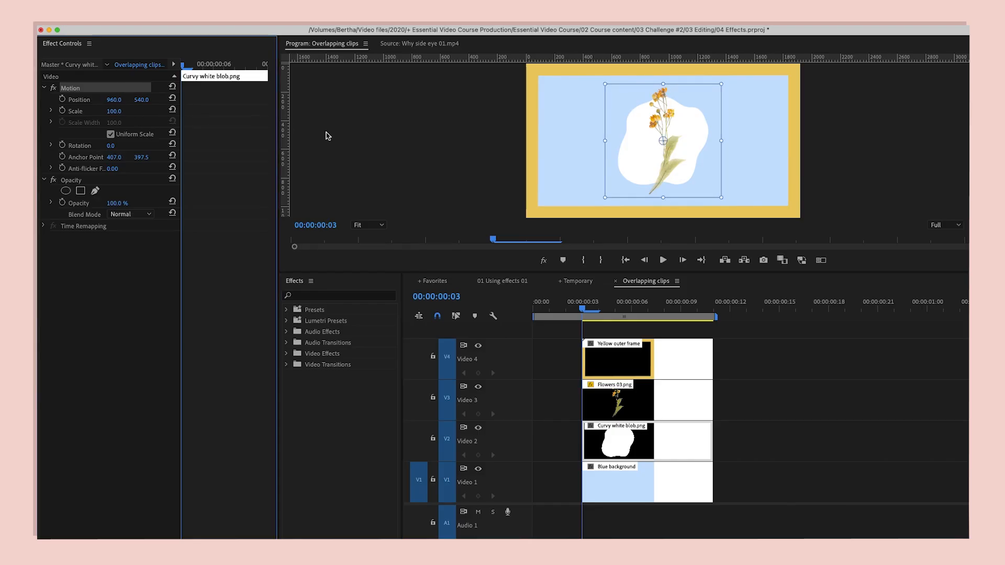
Step: Shift the curvy white blob slightly sideways directly in the preview, behind the flowers
left_click(704, 161)
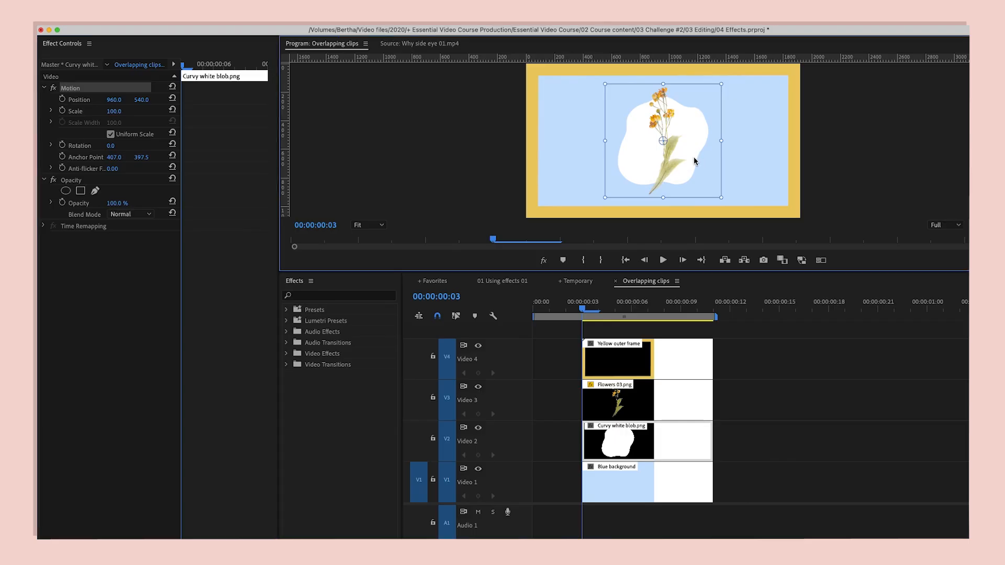
mouse_move(693, 156)
left_mouse_down()
mouse_move(658, 158)
mouse_move(732, 157)
mouse_move(696, 156)
left_mouse_up()
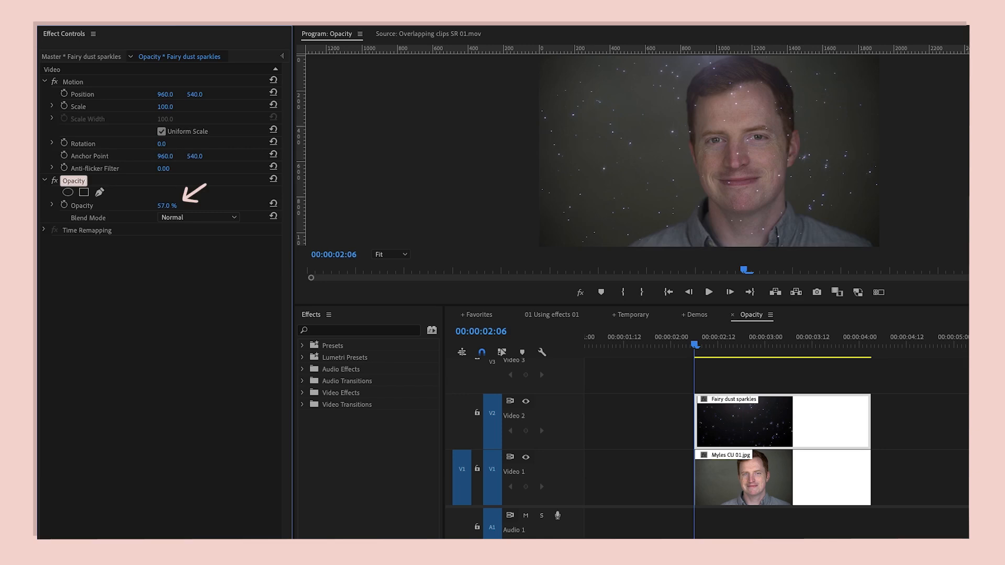
Step: Lower the Fairy dust sparkles clip's opacity to 54% and set its blend mode to Linear Dodge (Add)
left_click_drag(167, 205, 144, 206)
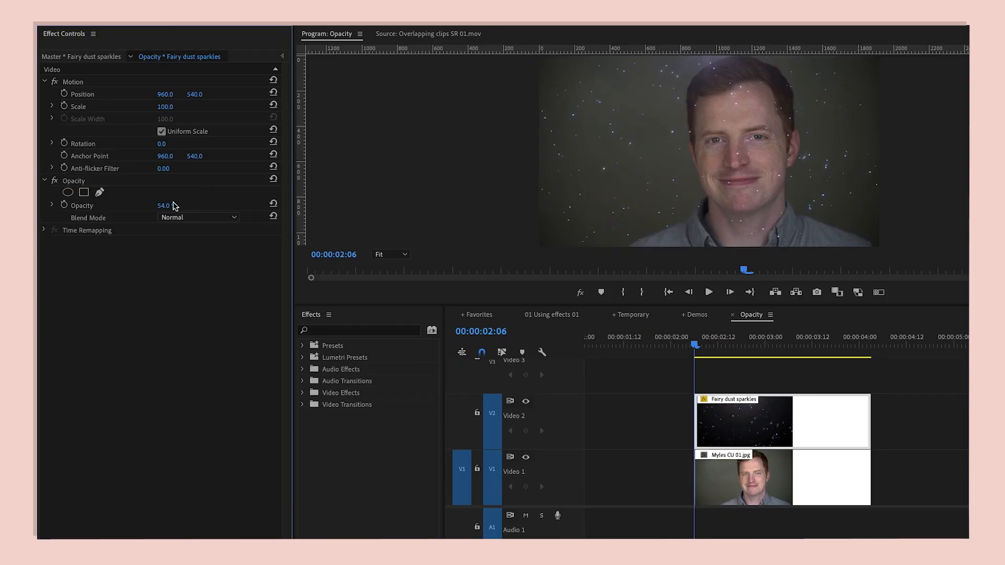
left_click(236, 218)
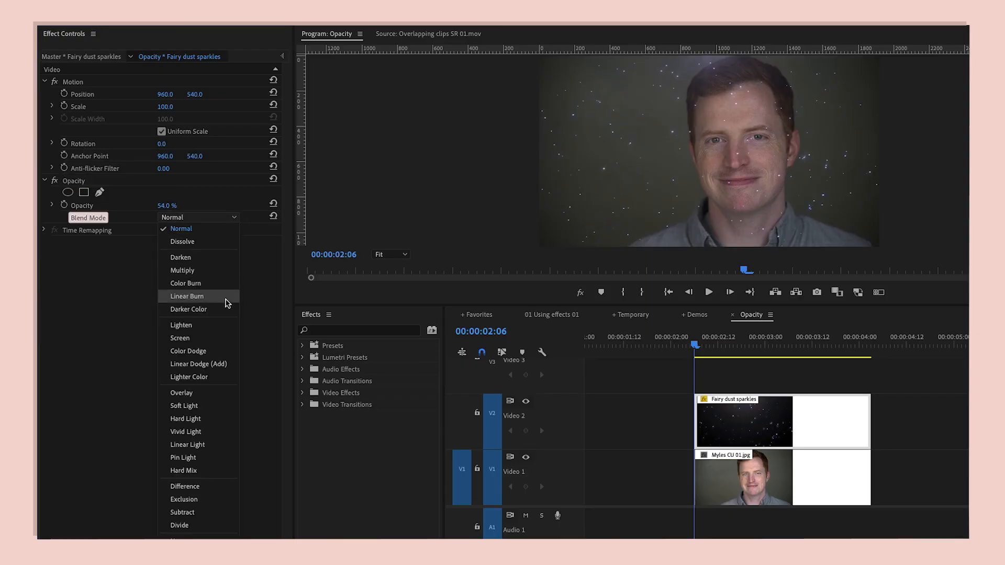
left_click(225, 365)
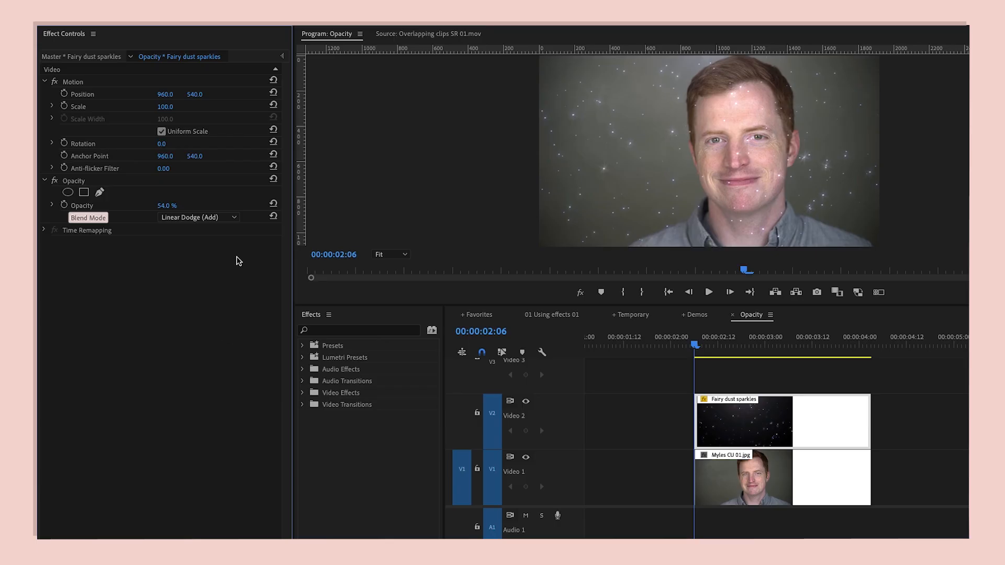
Step: Try the Soft Light blend mode on the Fairy dust sparkles clip and switch it to Screen
left_click(233, 218)
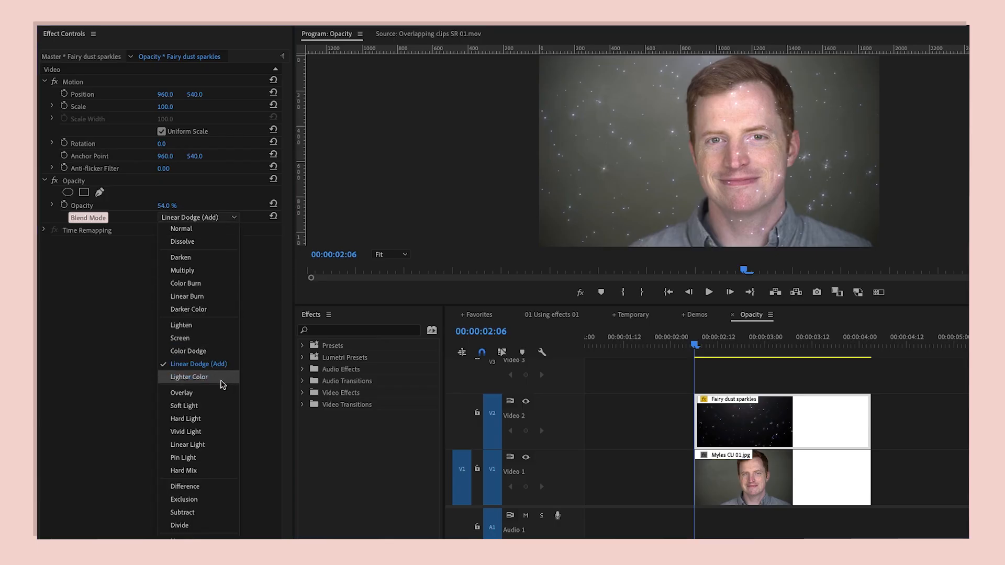
left_click(210, 406)
left_click(234, 217)
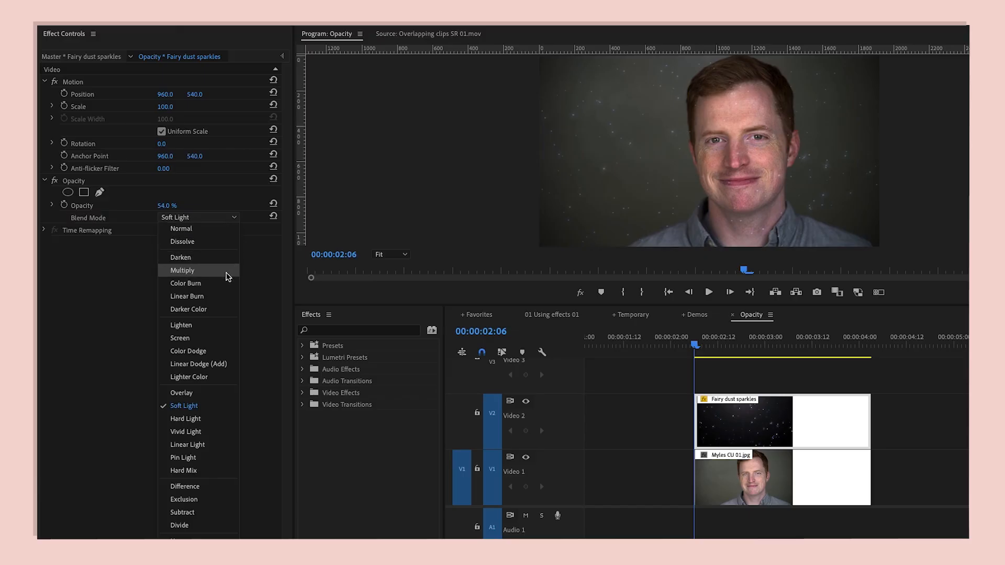
left_click(217, 339)
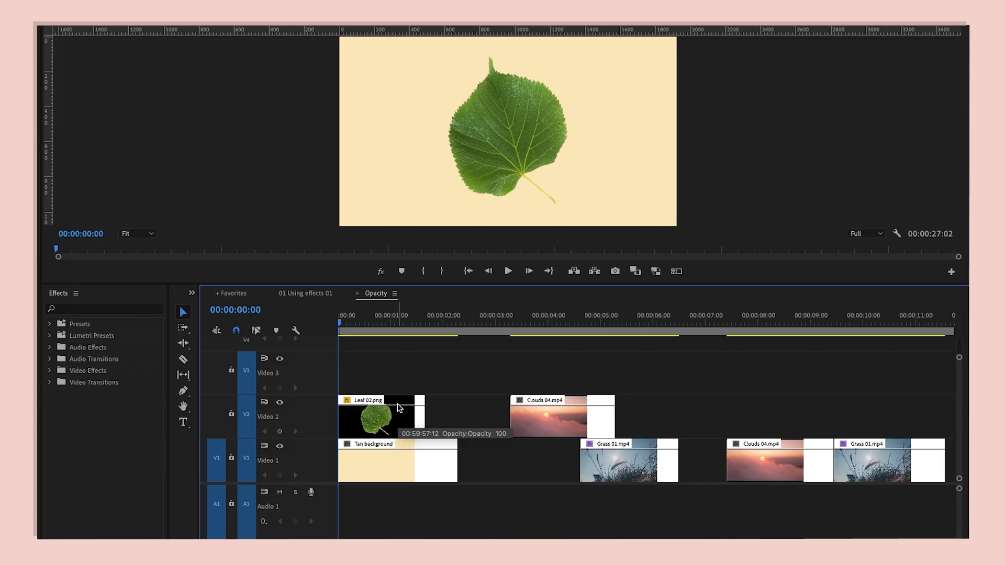
Step: Lower and restore the Leaf 02.png clip's opacity line in the timeline, checking that the Show Video Keyframes option is enabled
left_click_drag(399, 408, 399, 419)
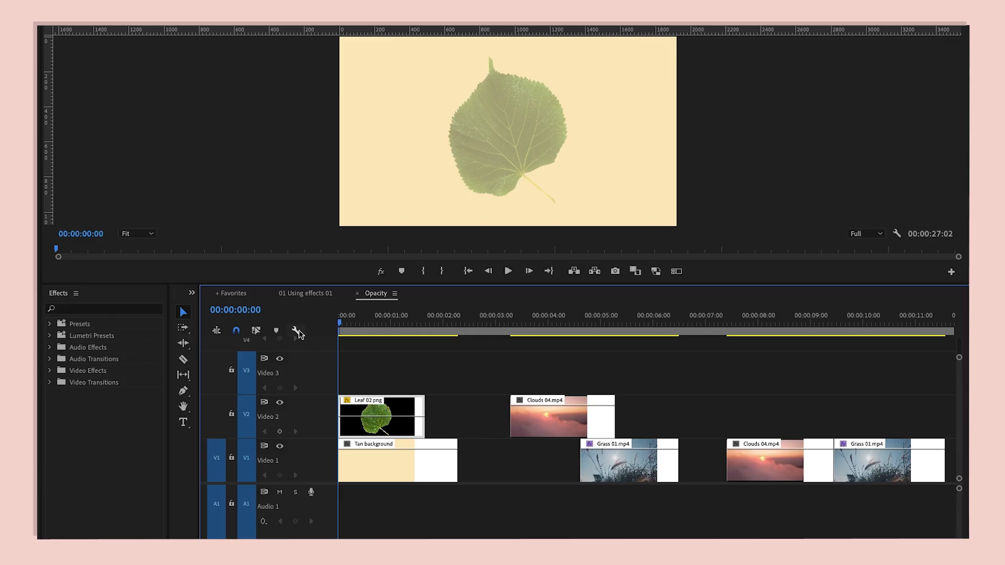
left_click(297, 332)
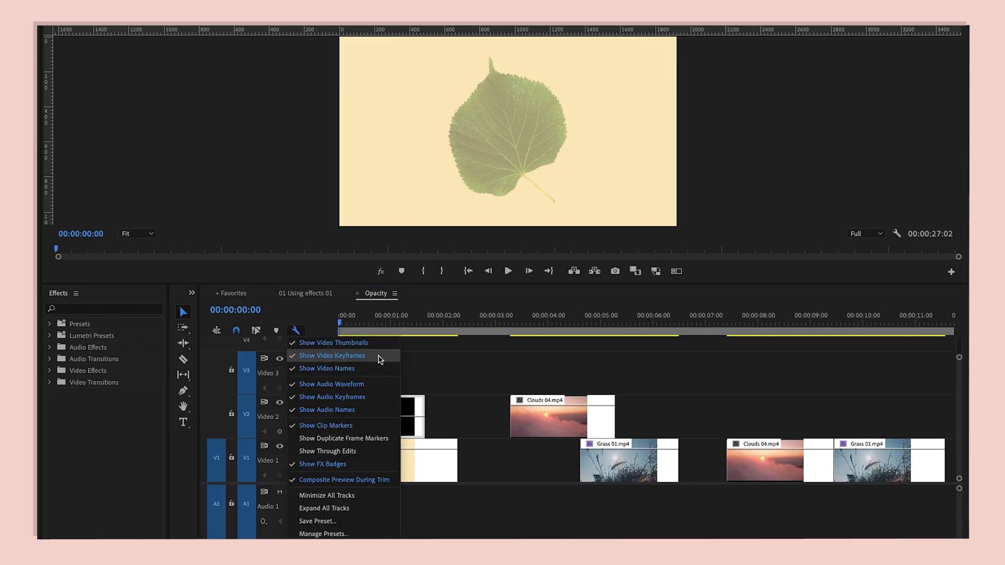
left_click(425, 365)
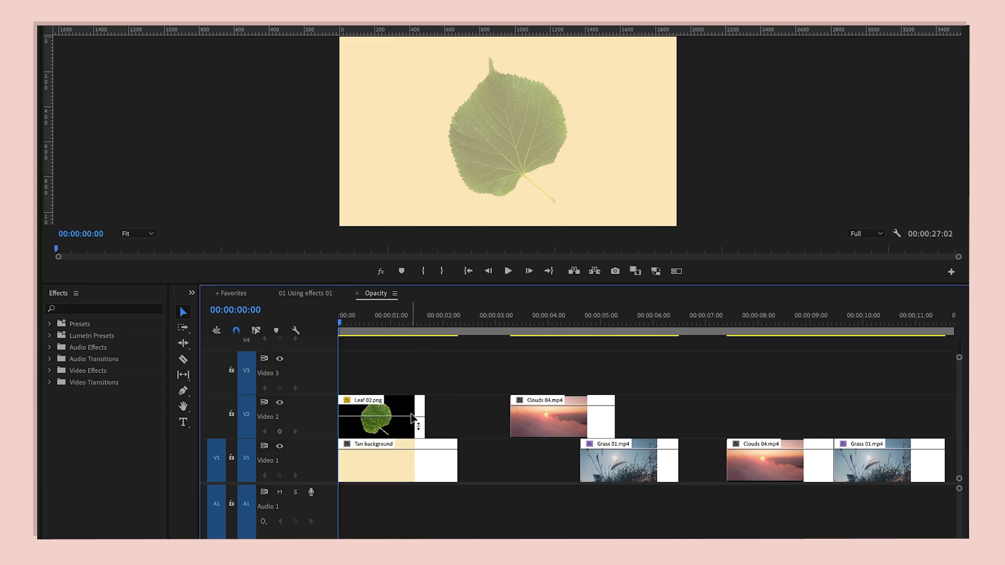
left_click_drag(413, 422, 413, 401)
Step: Fade out the Leaf 02.png clip with two Pen tool opacity keyframes, lowering the last one at the clip's end, and play it
left_click(184, 392)
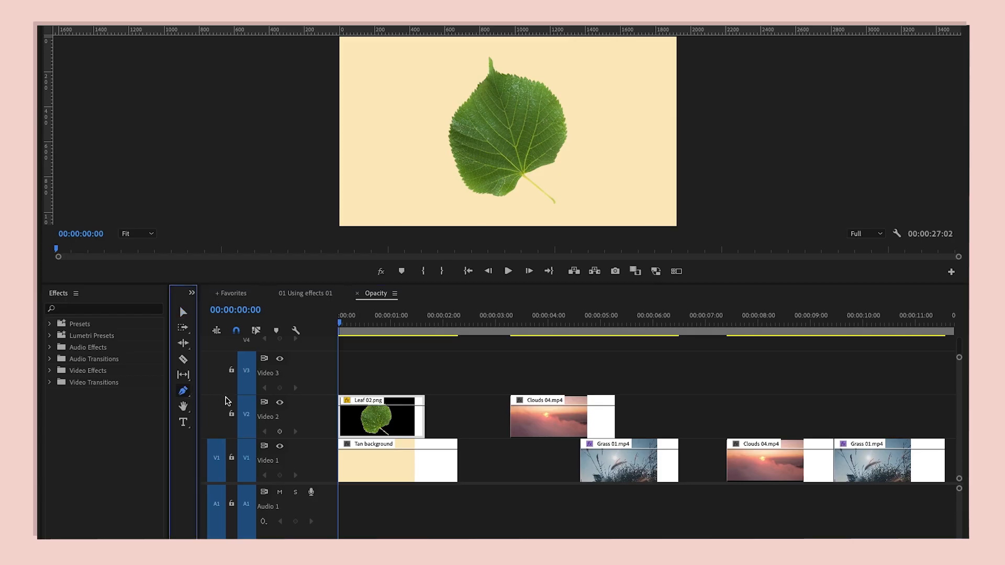
left_click(375, 406)
left_click(400, 405)
left_click_drag(401, 407, 404, 440)
key("space")
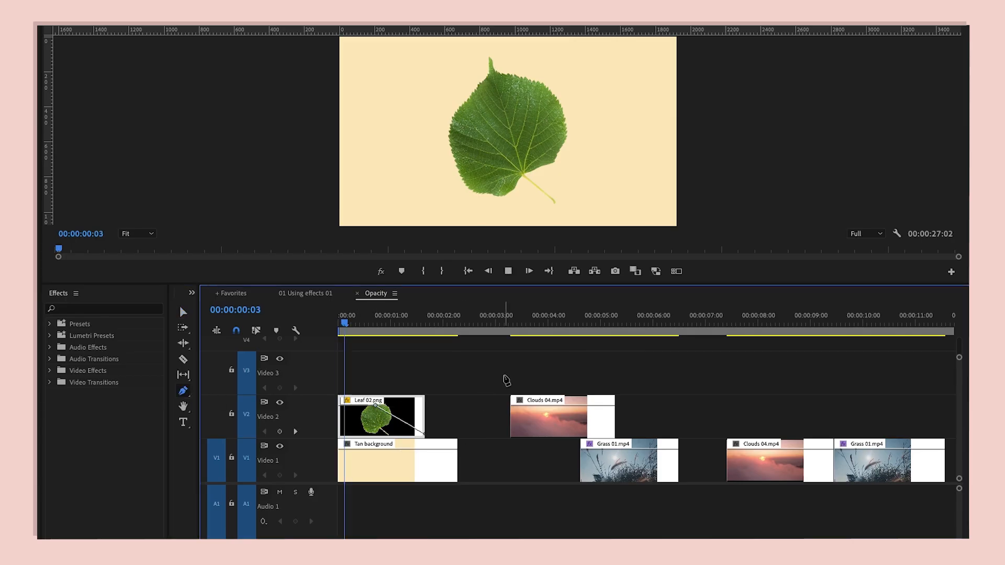
key("space")
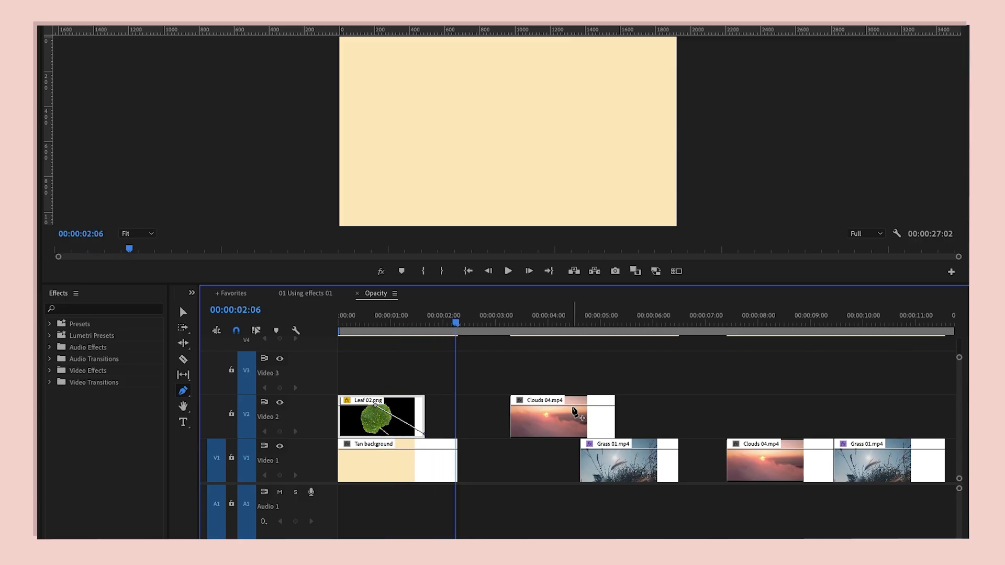
Step: Add two opacity keyframes near the end of Clouds 04.mp4 on Video 2 and lower the second to fade the clip out
left_click(582, 405)
left_click(606, 406)
left_click_drag(606, 406, 613, 434)
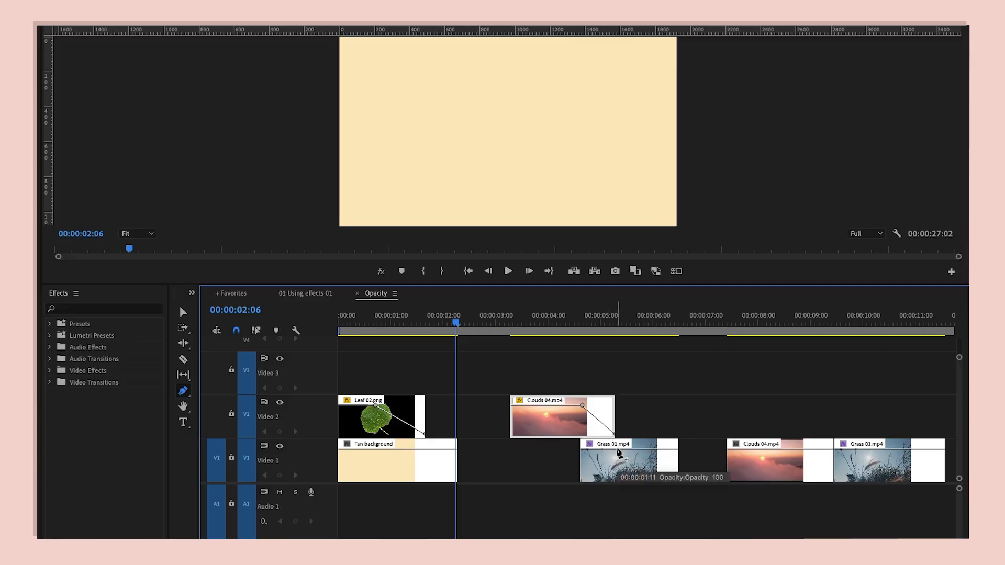
Step: Keyframe a fade-in at the start of Grass 01.mp4 beneath the overlapping Clouds 04.mp4 clip and play the crossfade
left_click(617, 449)
left_click(584, 450)
left_click_drag(583, 449, 582, 478)
key("space")
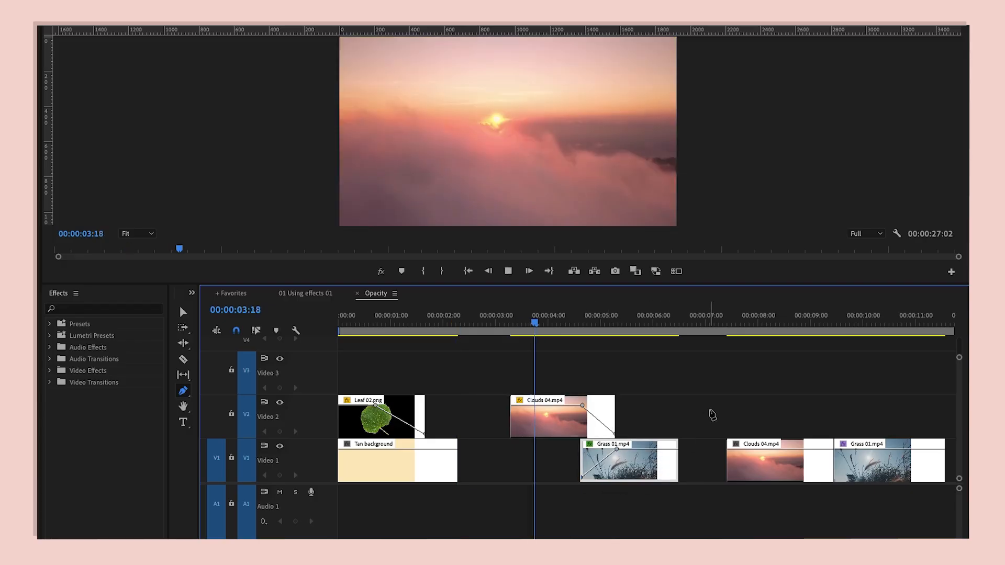
key("space")
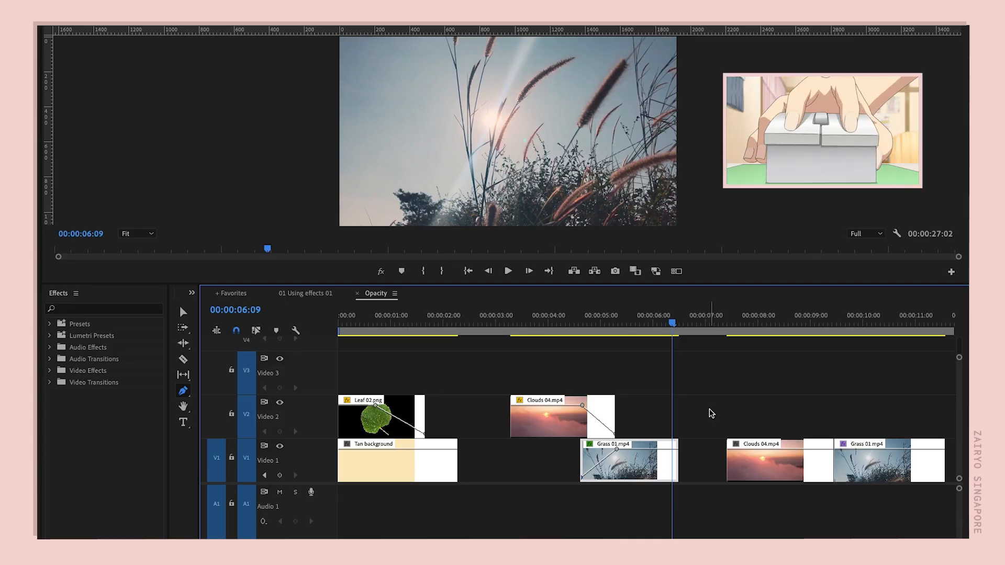
Step: Find the Cross Dissolve transition, apply it to the cut between Clouds 04.mp4 and Grass 01.mp4 on Video 1, and play it
key("h")
left_click_drag(708, 411, 357, 434)
key("v")
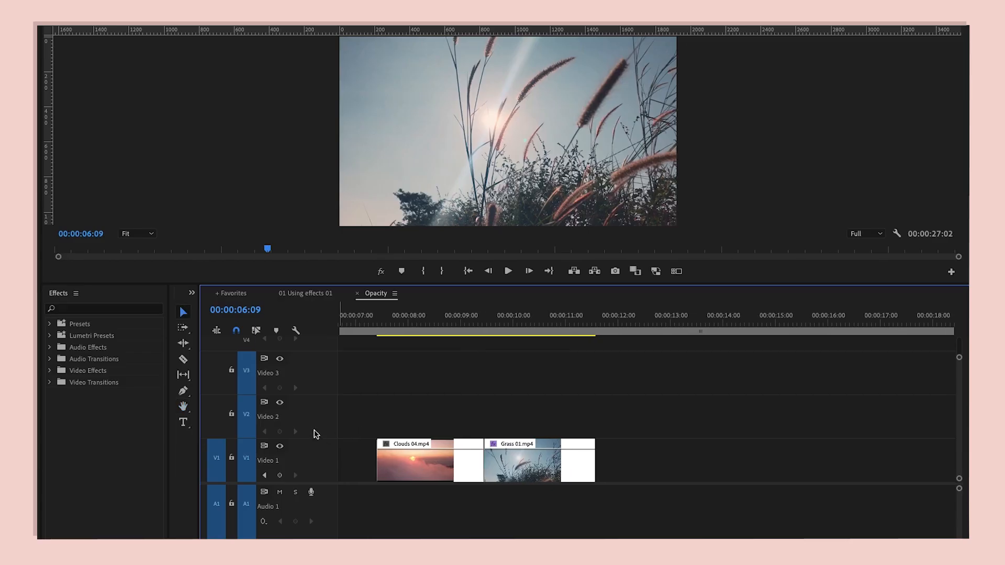
left_click(125, 310)
type("cross disso")
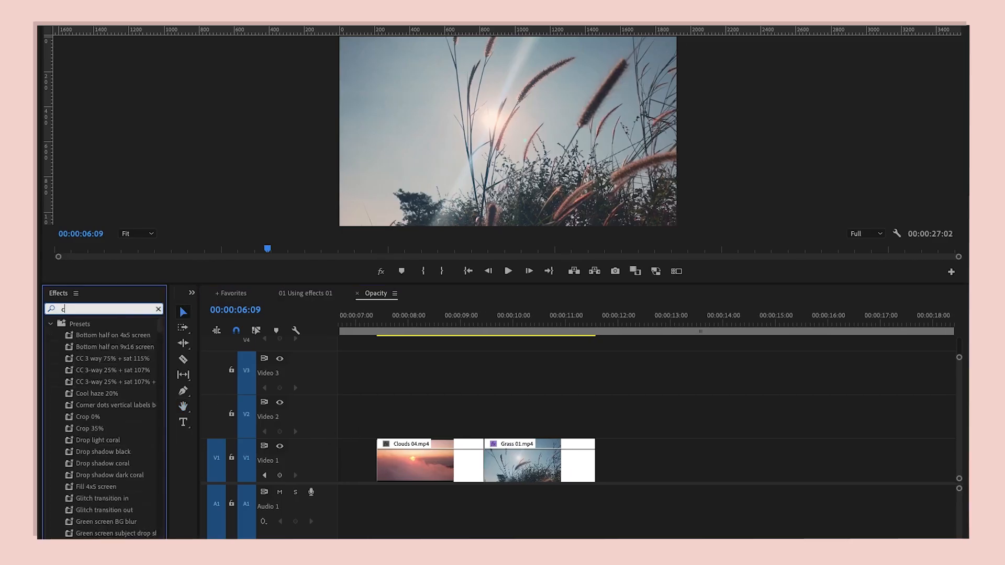
type("lve")
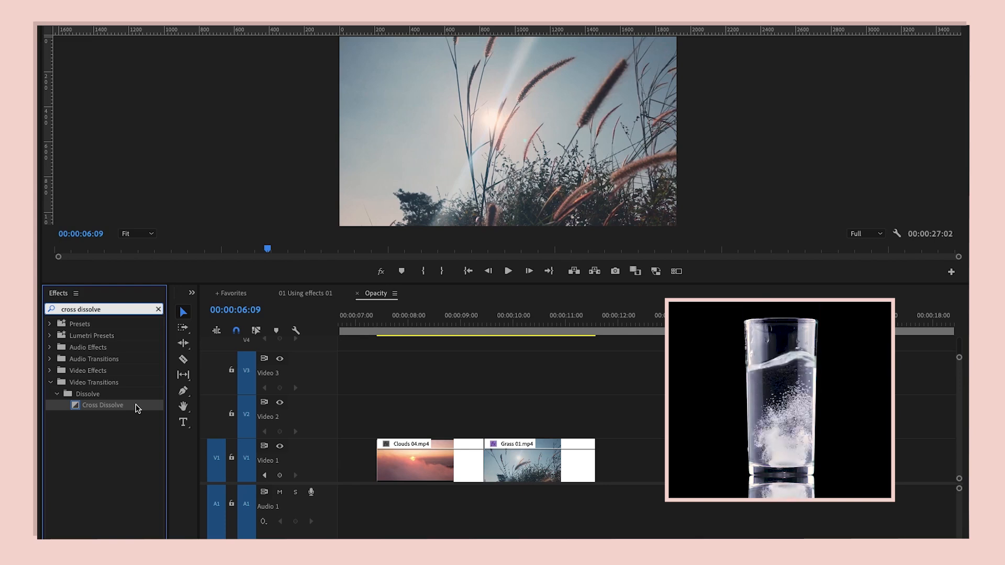
left_click_drag(137, 408, 485, 472)
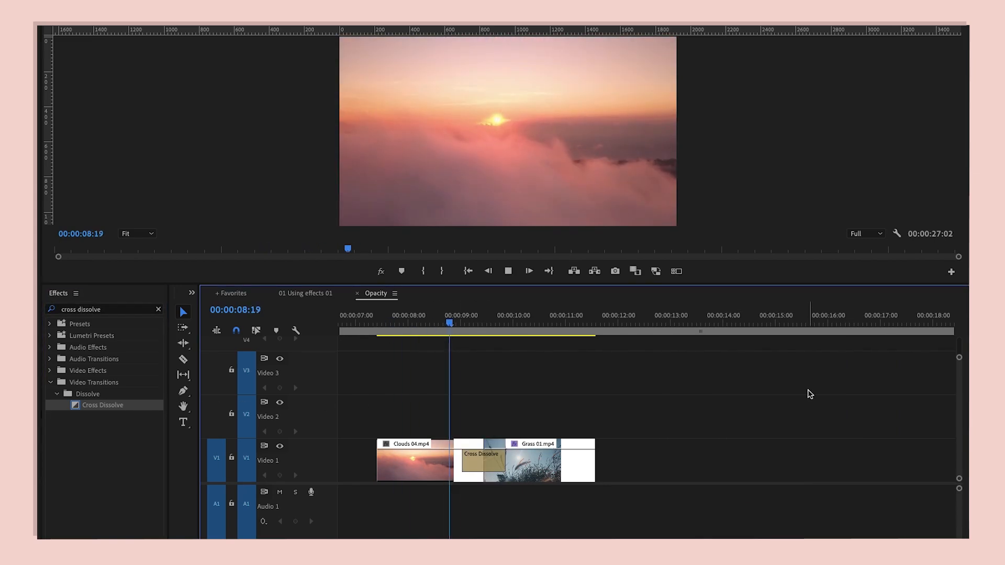
key("space")
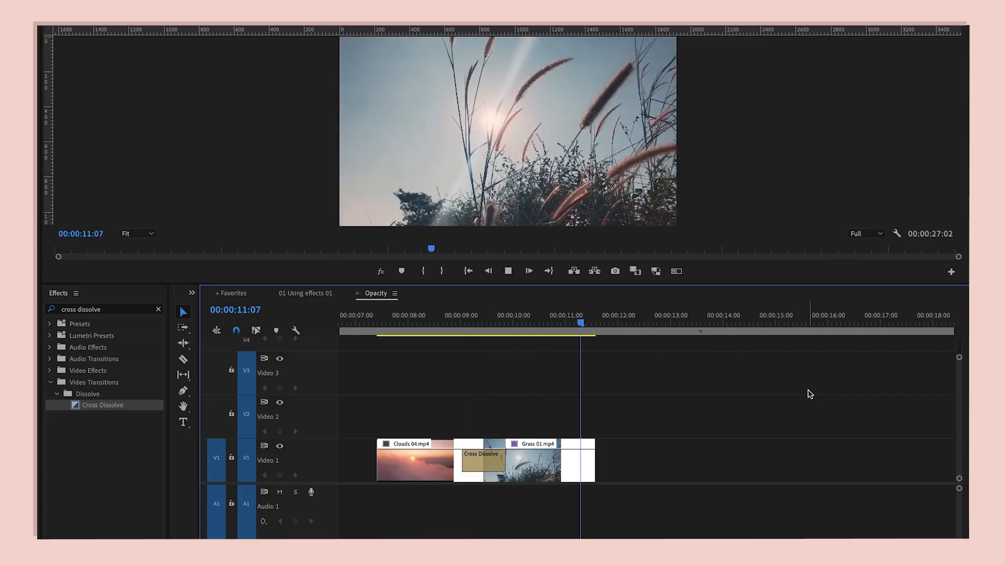
Step: Lengthen the middle Cross Dissolve and add further ones at the start of Clouds 04.mp4 and the end of Grass 01.mp4
left_click_drag(514, 463, 517, 462)
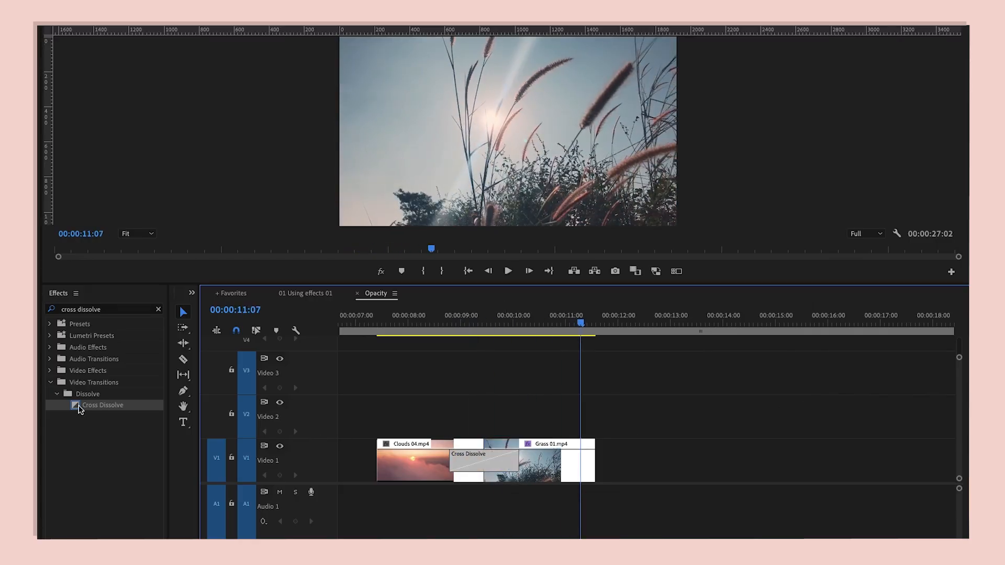
left_click_drag(79, 409, 390, 463)
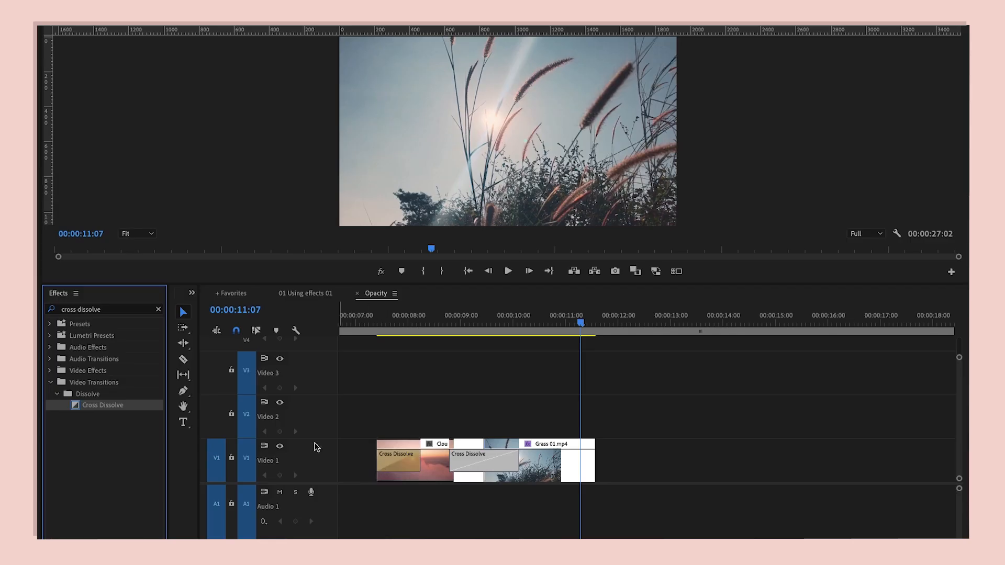
left_click_drag(78, 409, 593, 474)
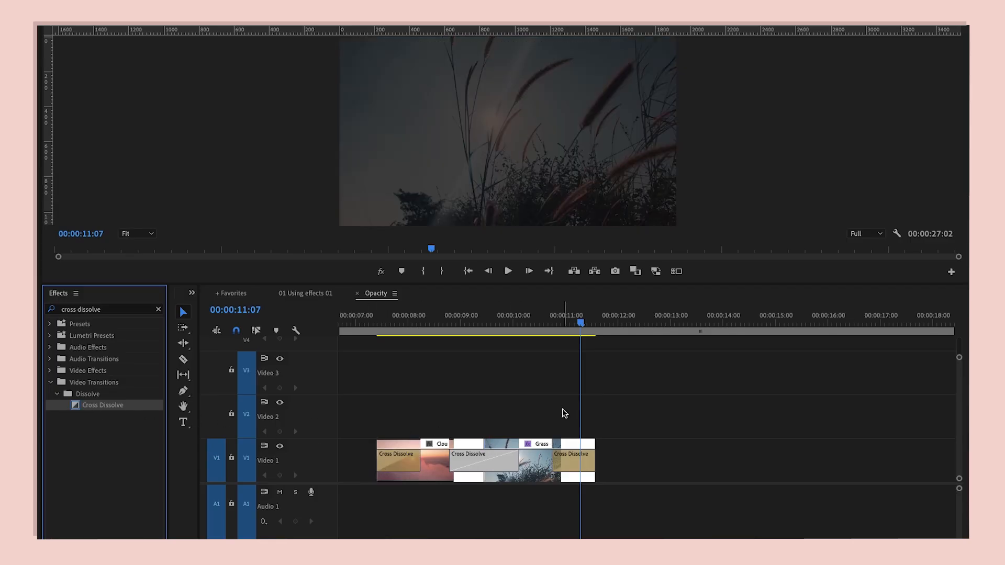
left_click(550, 324)
key("space")
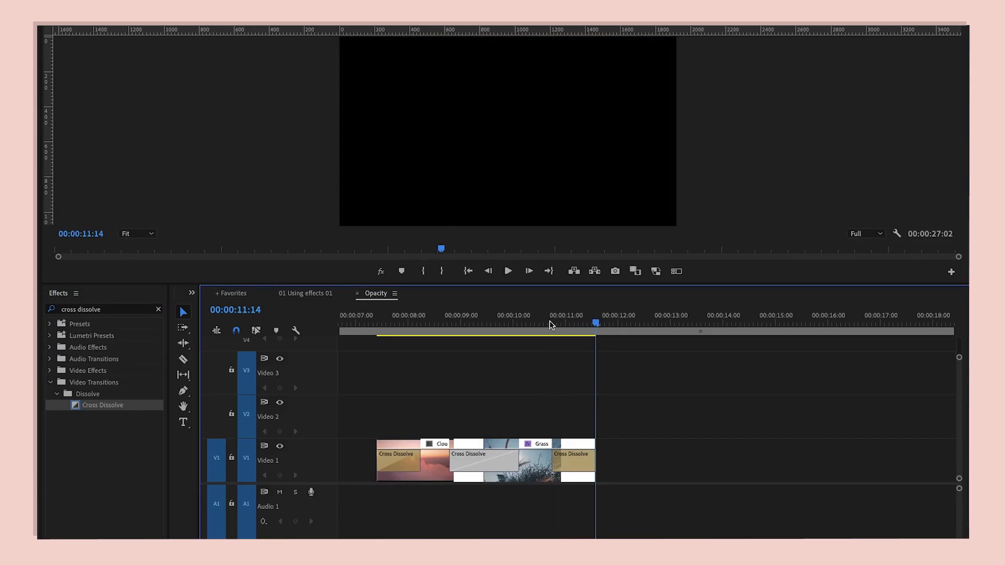
Step: Undo all the Cross Dissolve transitions on the adjacent Clouds 04.mp4 and Grass 01.mp4 clips
key("super+z")
key("super+z")
key("super+z")
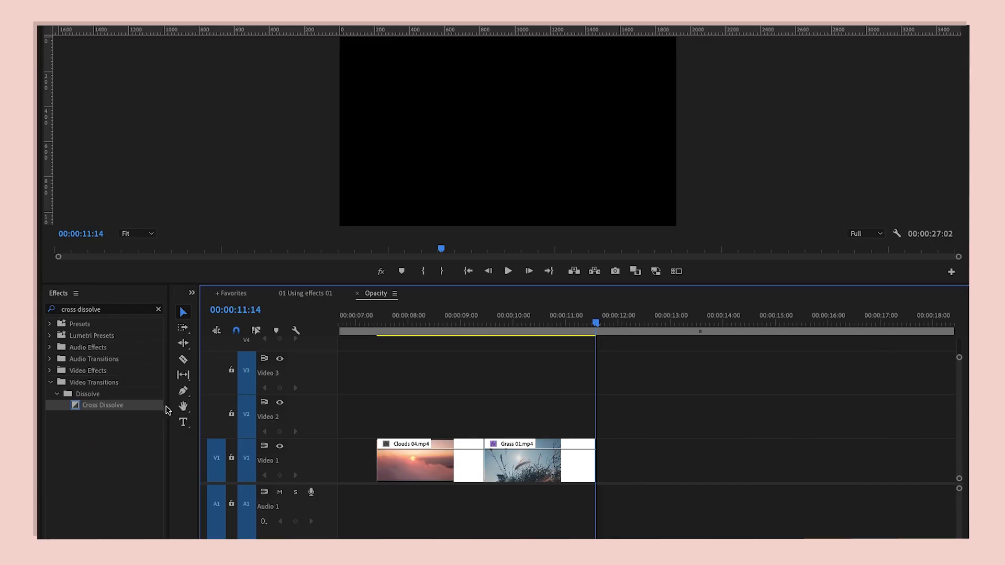
Step: Select the adjacent Clouds 04.mp4 and Grass 01.mp4 clips, apply the default transition to all their edit points, and play the result
left_click_drag(501, 461, 511, 470)
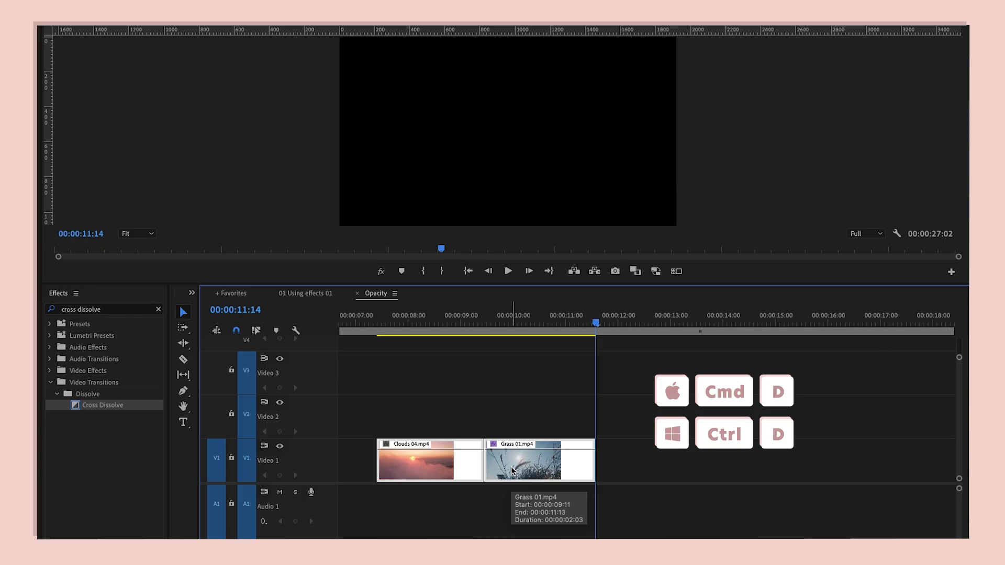
key("ctrl+d")
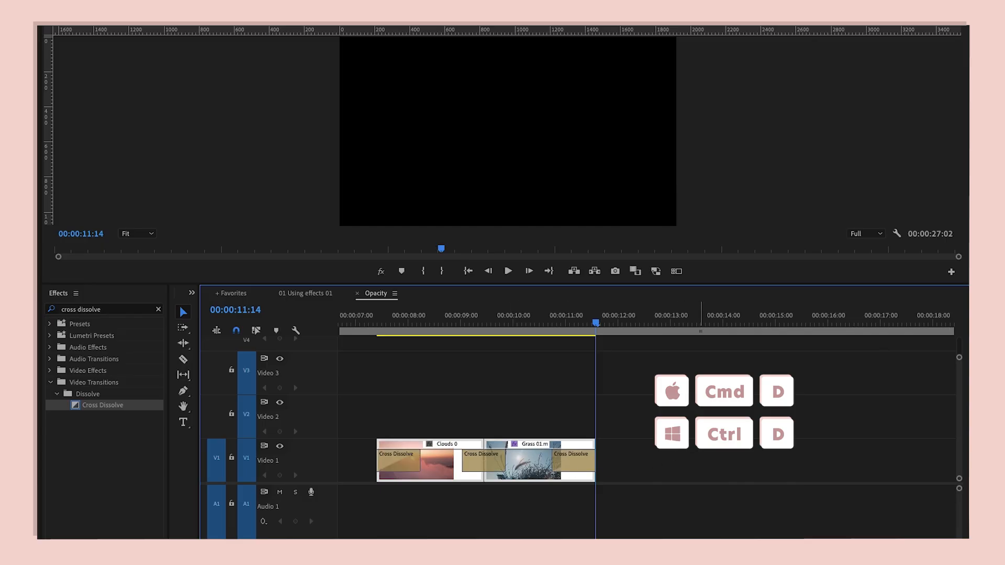
key("Up")
key("Up")
key("space")
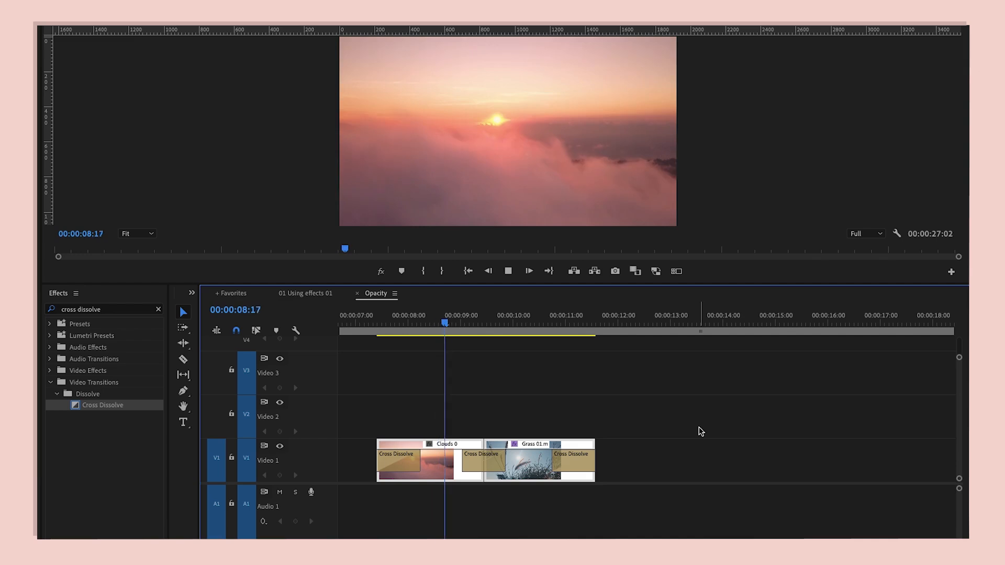
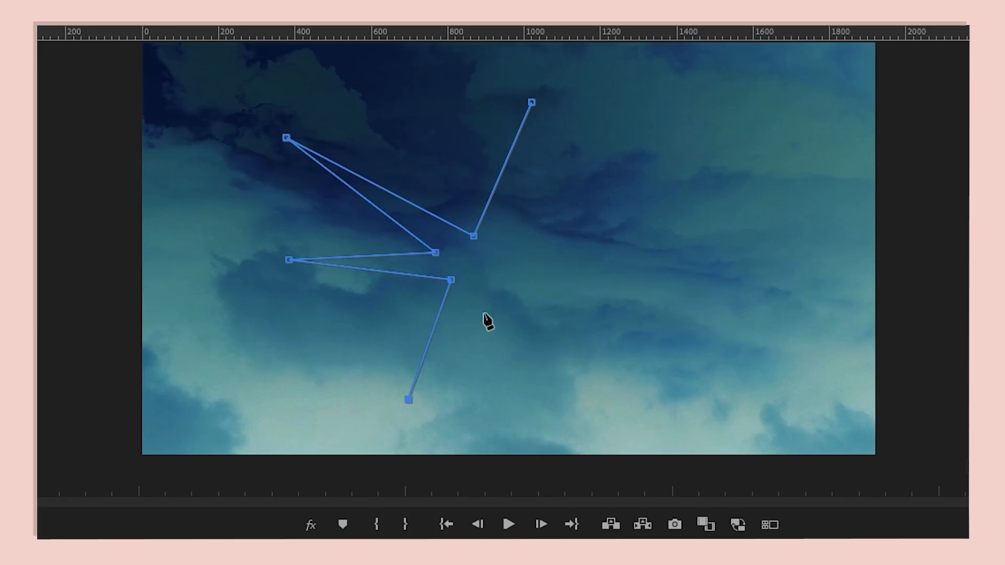
Step: Complete the Pen tool mask on the blue sky clip as a seven-pointed star and close it at its first point
left_click(607, 424)
left_click(528, 279)
left_click(767, 234)
left_click(524, 252)
left_click(699, 86)
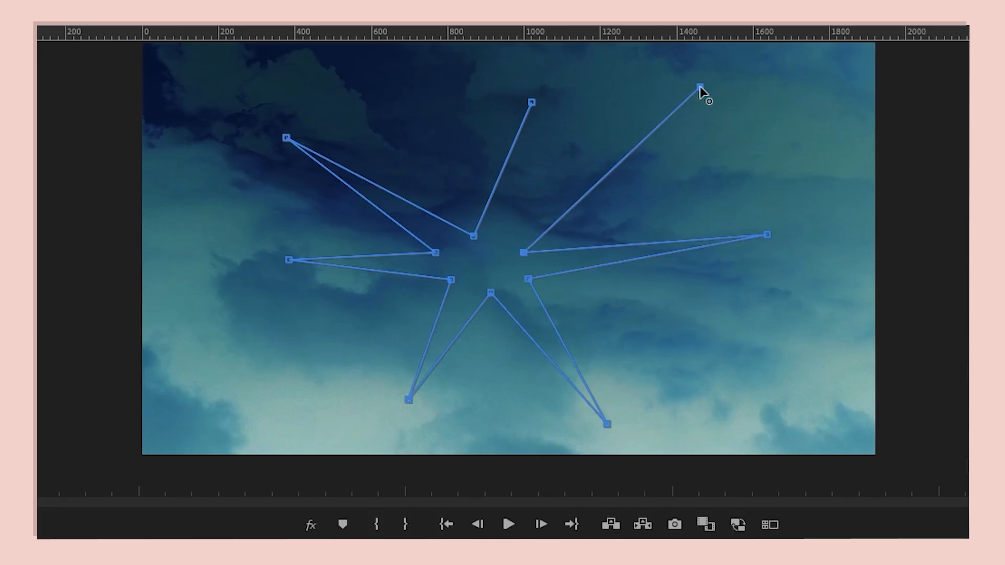
left_click(516, 219)
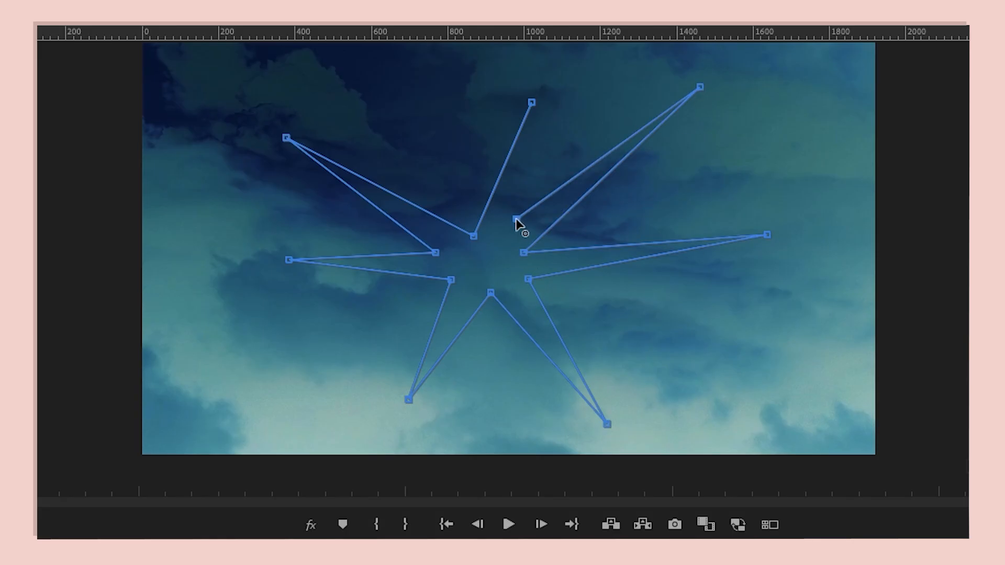
left_click(531, 103)
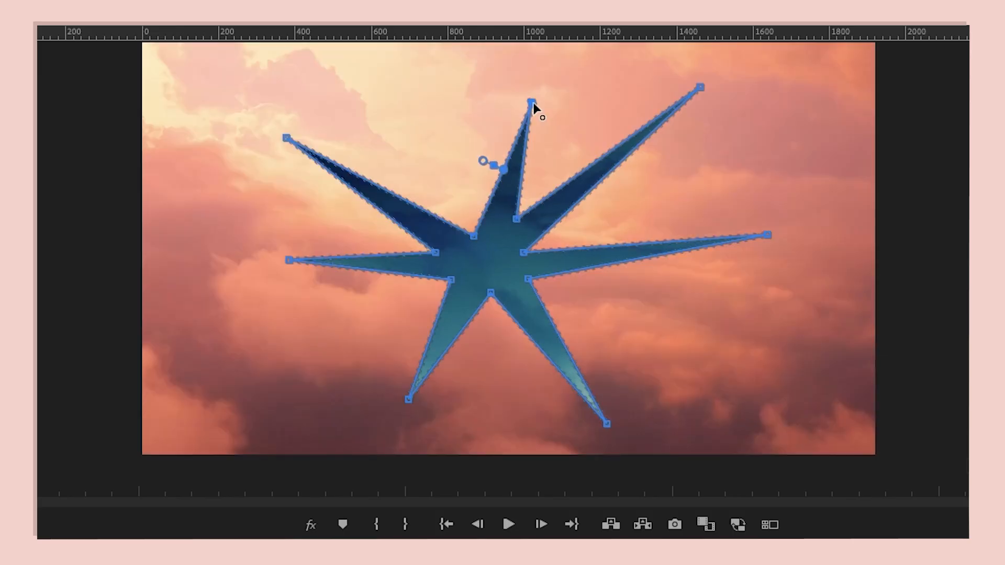
Step: Add a mask point on the upper edge of the star's upper-left arm and pull it upward
left_click(412, 202)
left_click_drag(412, 205, 408, 95)
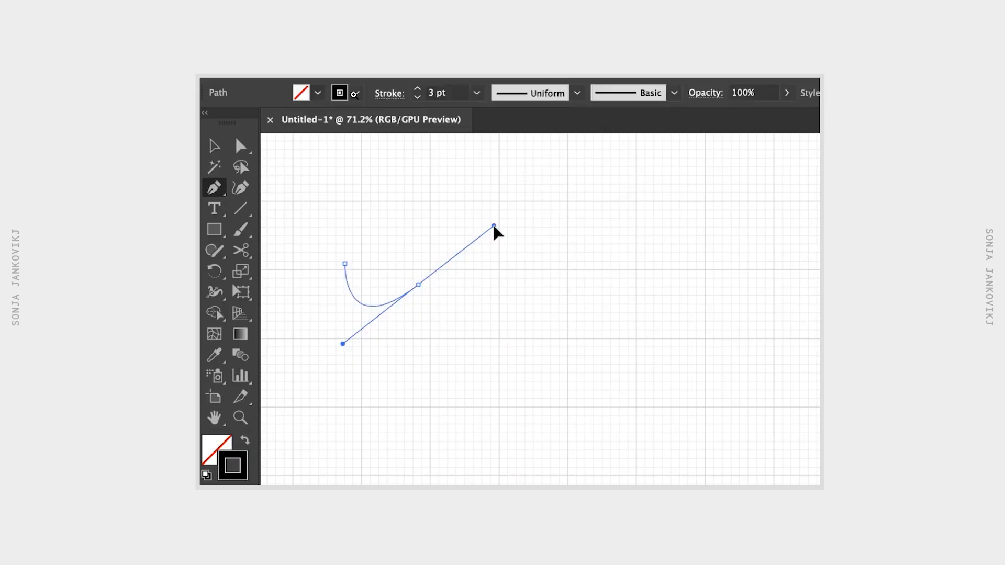
Step: In Illustrator, draw a curved Pen tool path by pulling direction handles out of its anchor points
left_click_drag(517, 272, 470, 325)
left_click_drag(553, 324, 605, 288)
left_click_drag(518, 272, 506, 296)
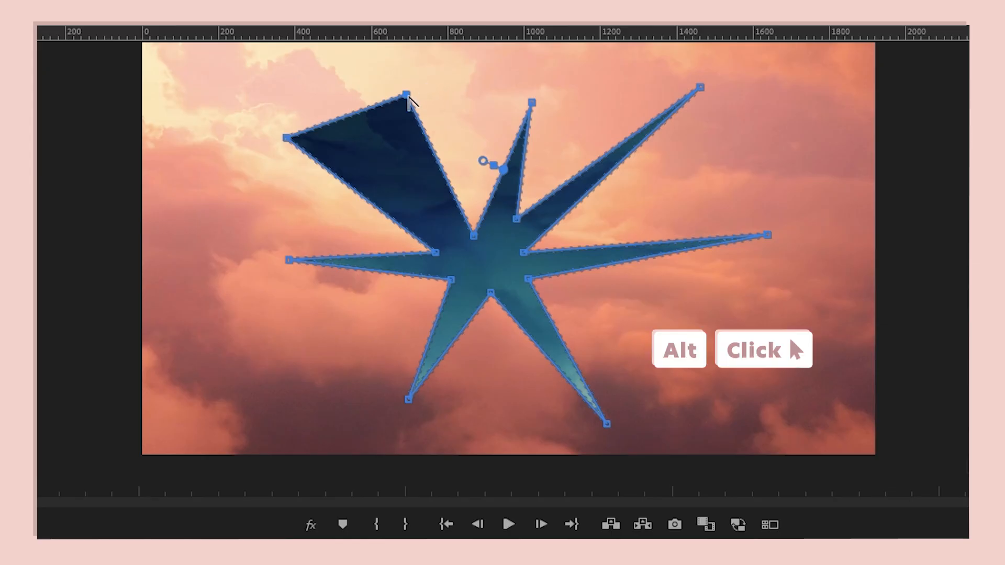
Step: Convert the added corner point on the star mask's wide upper-left arm to a curve point and pull out its two handles
left_click(408, 100, "alt")
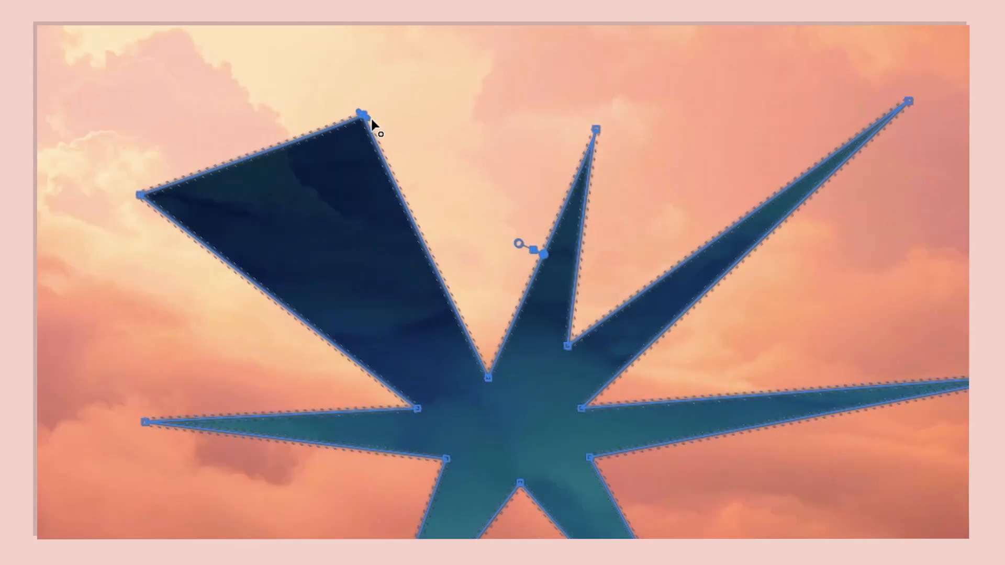
left_click_drag(371, 122, 191, 73)
left_click_drag(343, 110, 522, 135)
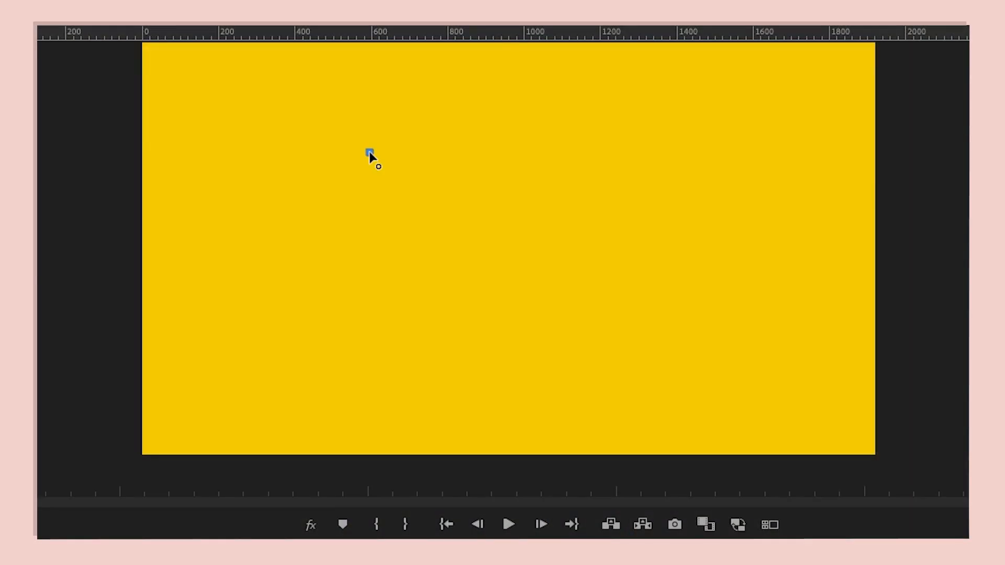
Step: Draw a closed blob-shaped mask with five points and curved sides on the yellow clip, and delete its bottom point
mouse_move(567, 118)
left_mouse_down()
mouse_move(651, 202)
mouse_move(683, 204)
left_mouse_up()
left_click(532, 277)
left_click_drag(532, 278, 560, 345)
left_click_drag(408, 403, 322, 372)
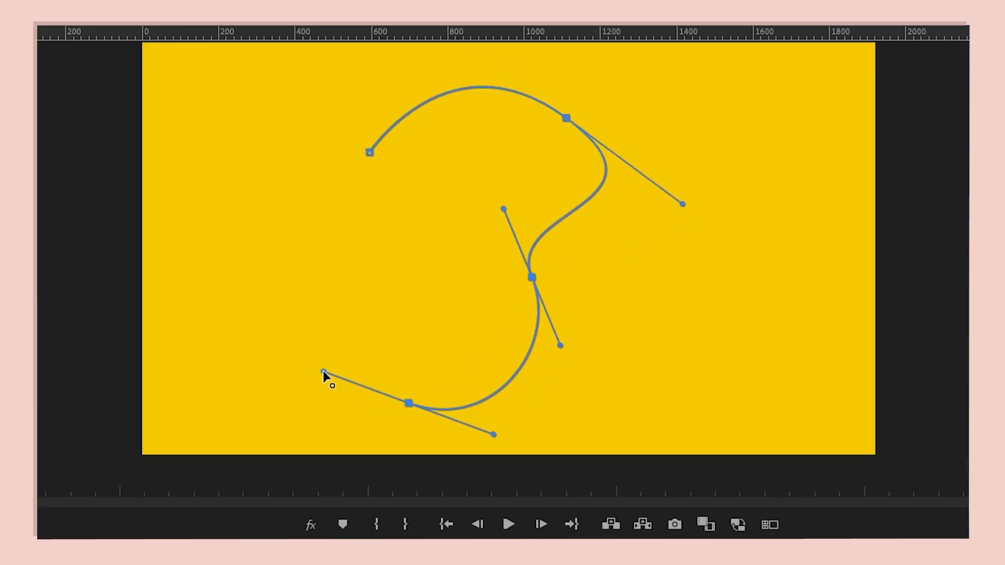
left_click_drag(311, 248, 387, 200)
left_click(369, 153)
left_click_drag(379, 147, 464, 142)
left_click(410, 404, "ctrl")
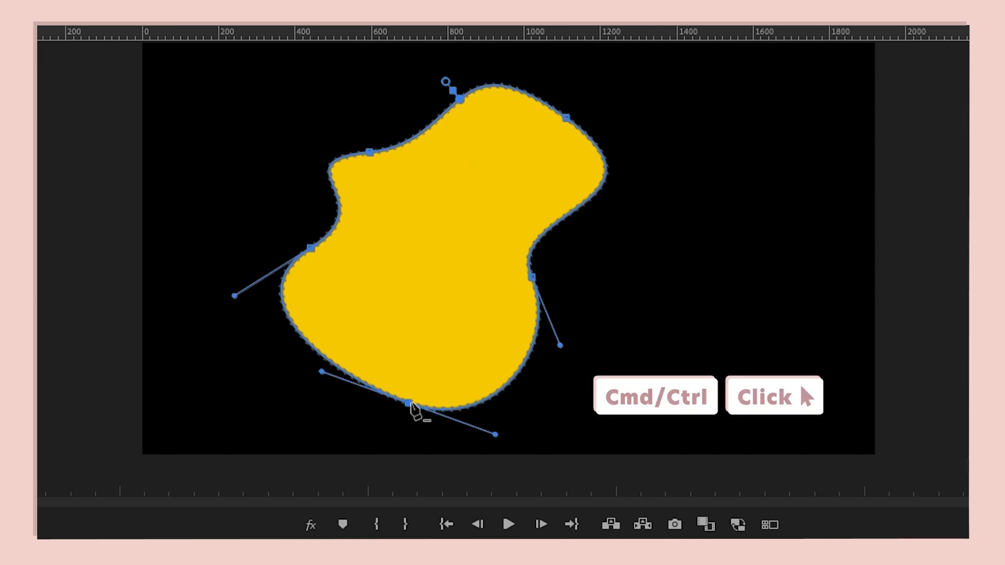
left_click(411, 405, "ctrl")
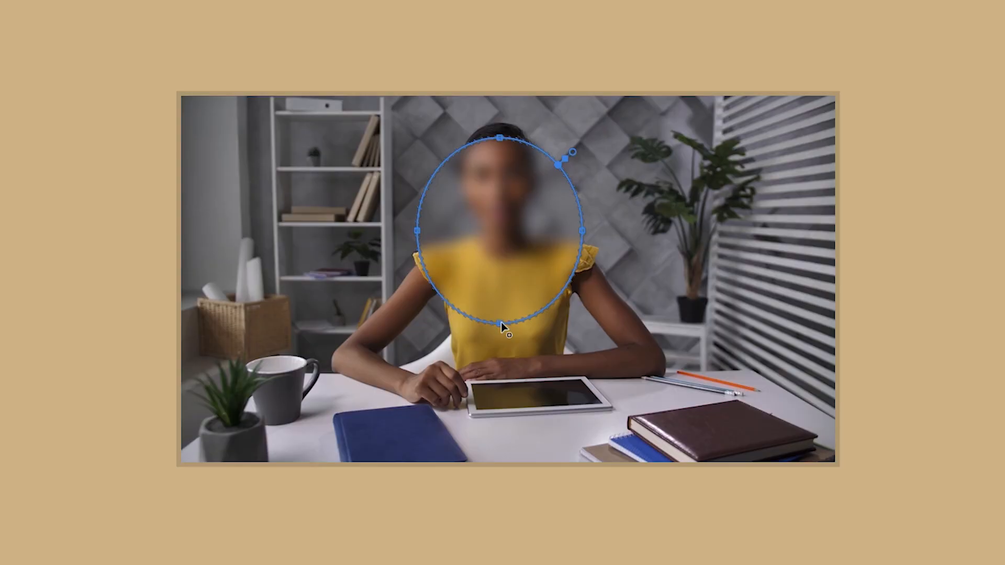
Step: Shrink the elliptical blur mask toward the woman's face by moving its bottom point upward
left_click_drag(502, 326, 501, 231)
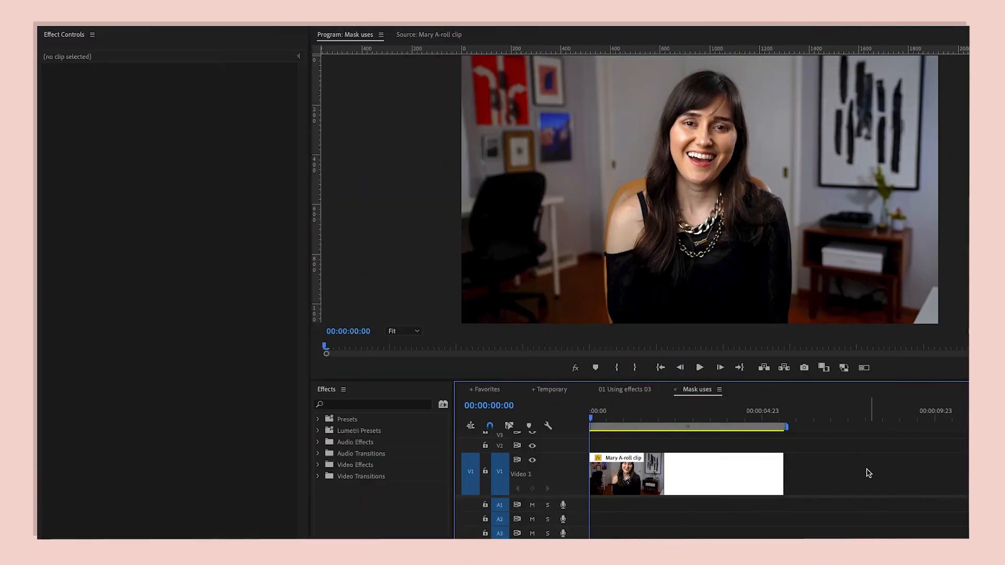
Step: Apply the Brightness & Contrast effect to the A-roll clip on track V1
left_click(751, 471)
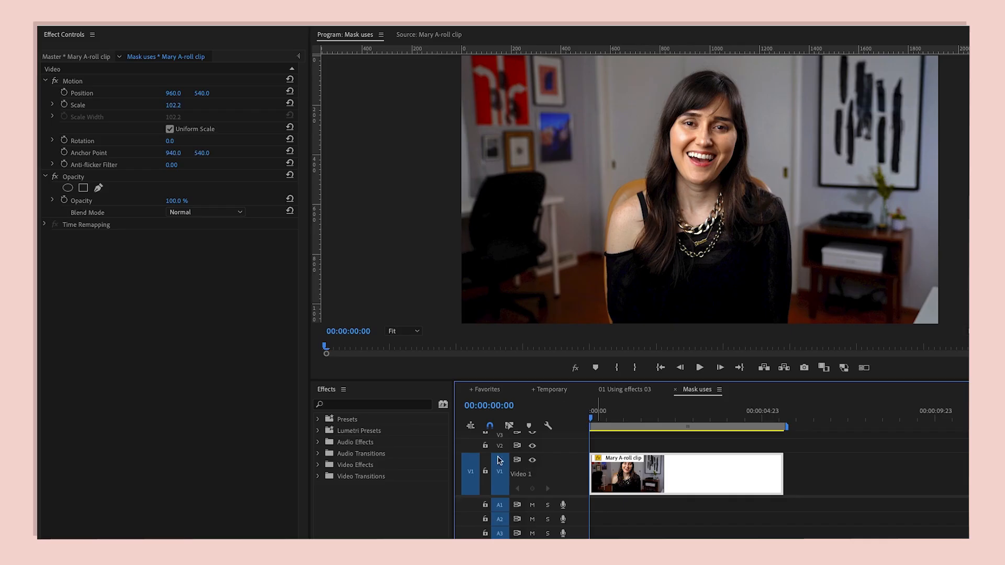
left_click(415, 407)
type("bright")
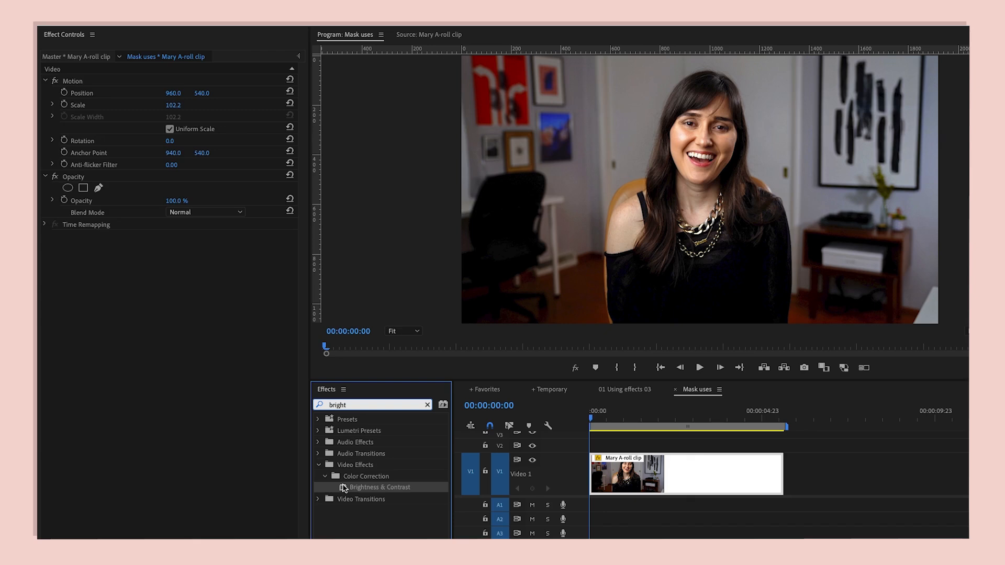
double_click(344, 489)
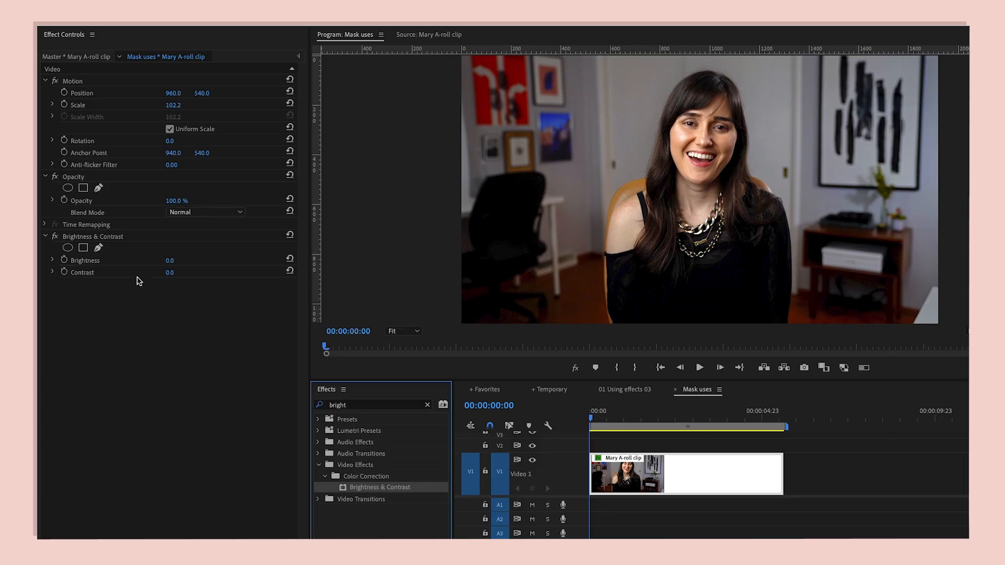
Step: Rename the Brightness & Contrast effect as darken background
right_click(143, 238)
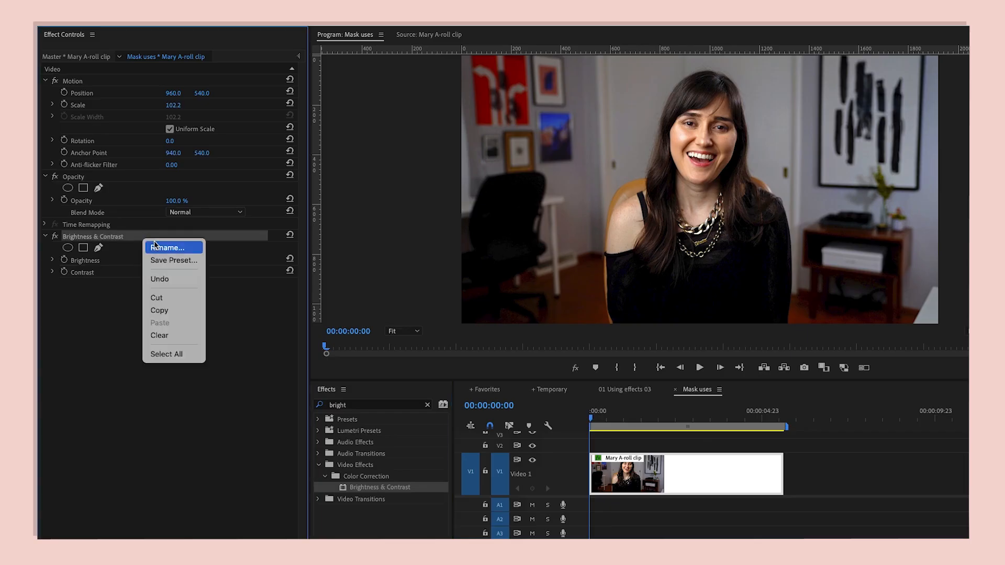
left_click(155, 245)
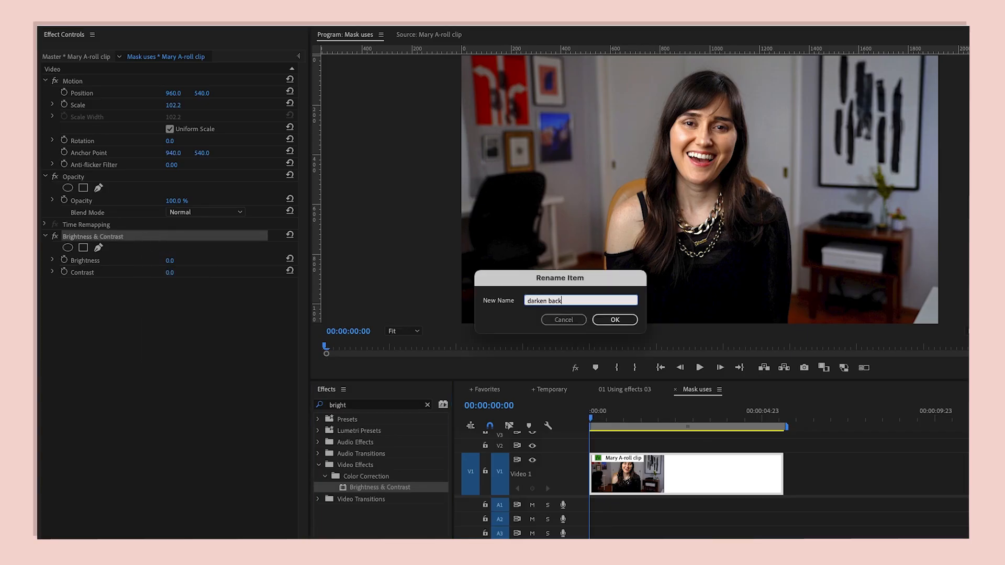
key("Return")
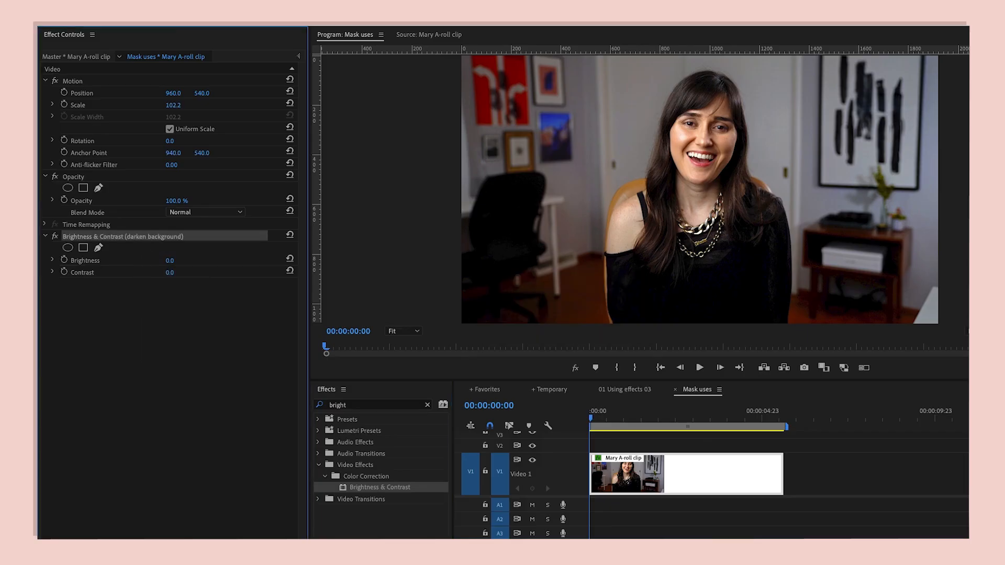
Step: Draw a Pen tool mask for Brightness & Contrast around the background, tracing the seated woman's outline and extending the outer points beyond the frame
left_click(98, 248)
left_click(705, 65)
left_click(675, 76)
left_click(652, 118)
left_click(641, 173)
left_click(613, 185)
left_click(598, 241)
left_click(600, 300)
left_click(606, 321)
left_click(467, 318)
left_click(464, 61)
left_click(934, 59)
left_click(935, 318)
left_click(795, 320)
left_click(800, 270)
left_click(794, 214)
left_click_drag(468, 318, 405, 361)
left_click_drag(465, 60, 414, 44)
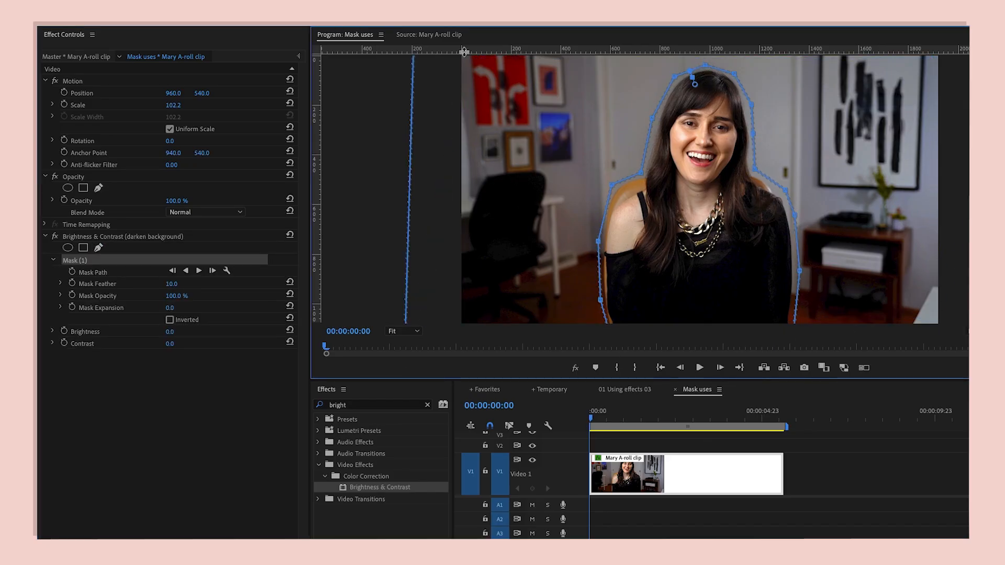
Step: Set the background mask's feather to 195.3 and expansion to -39.0, lower Brightness to -27.0, and compare with the effect off and on
left_click_drag(695, 84, 704, 107)
left_click_drag(176, 310, 163, 331)
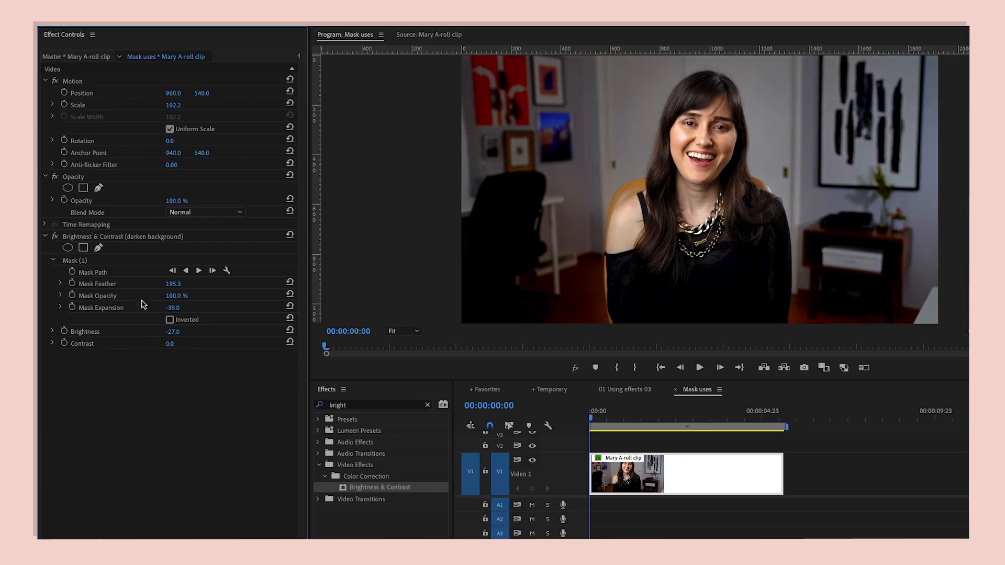
left_click(55, 239)
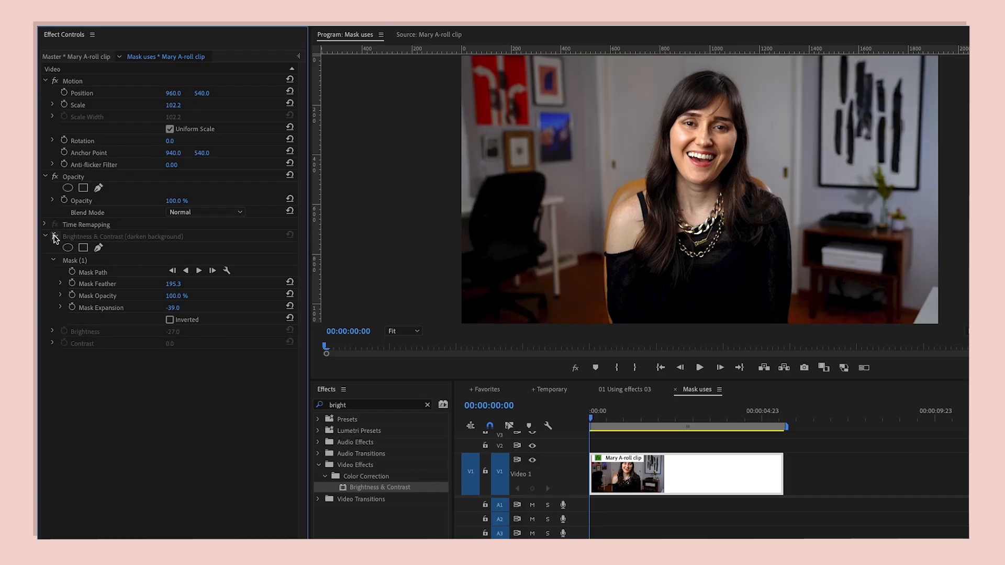
left_click(55, 238)
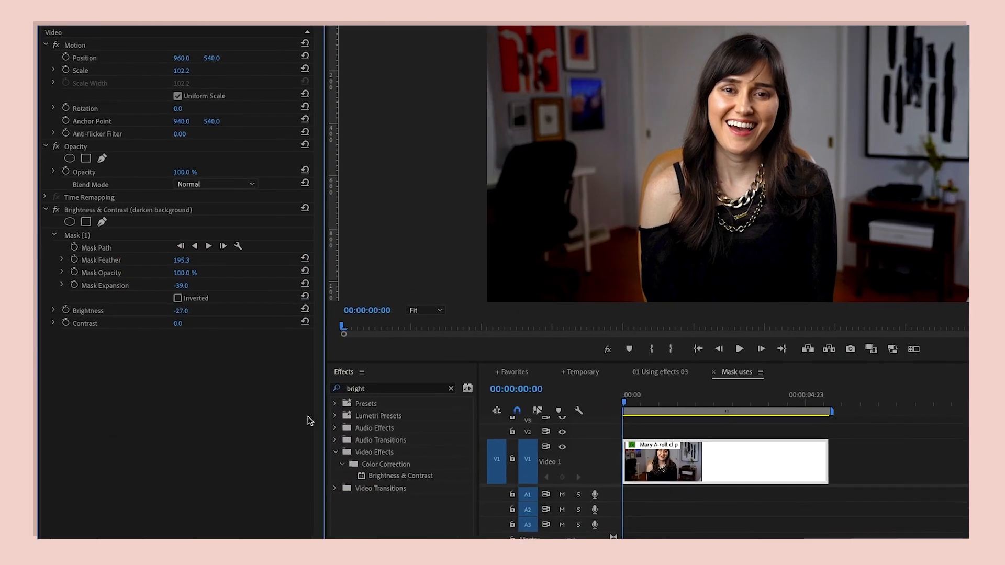
Step: Apply the Color Balance (RGB) effect to the A-roll clip
left_click(376, 392)
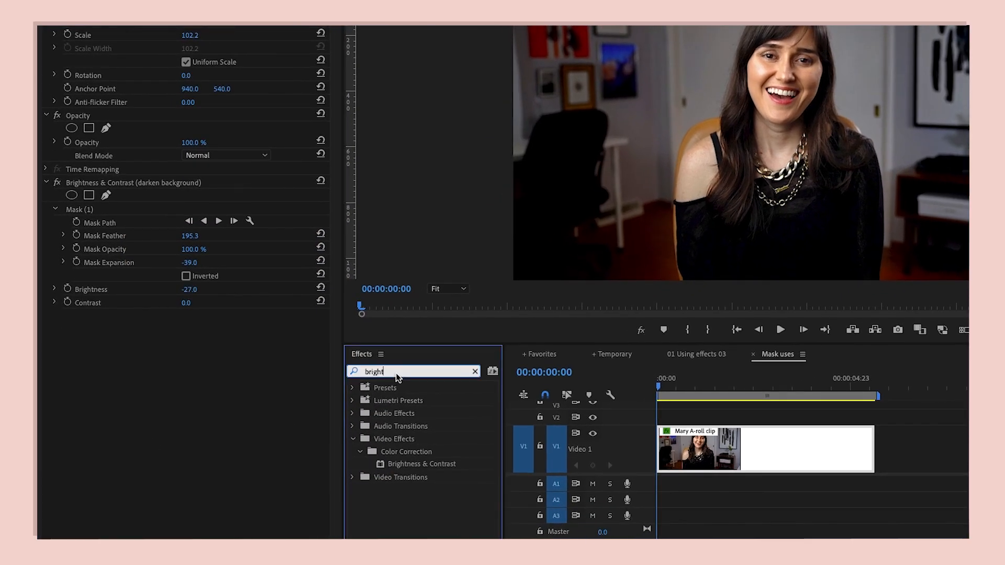
key("ctrl+a")
type("color bal")
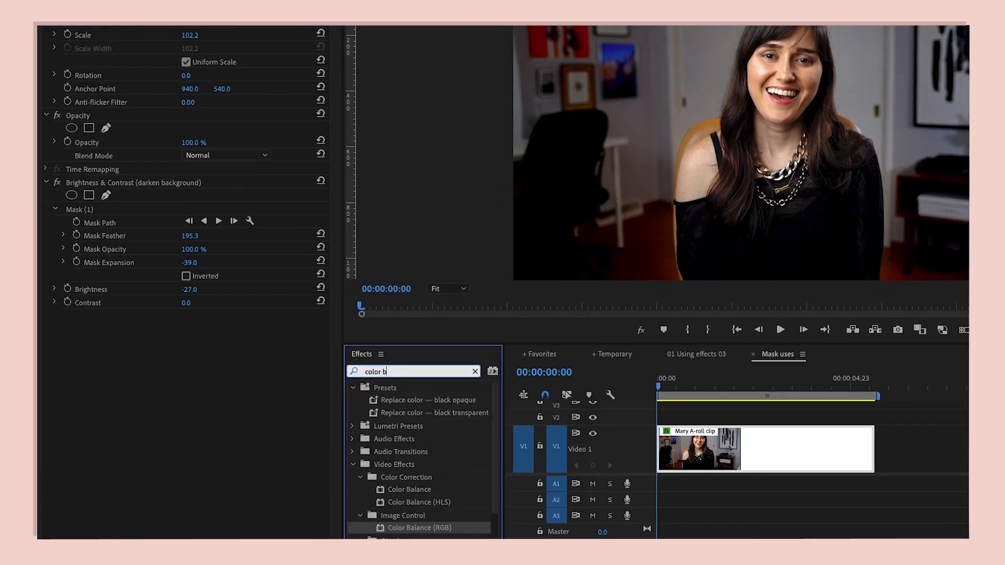
left_click_drag(388, 502, 283, 464)
Step: Rename the Color Balance (RGB) effect as add blue to background and set its Blue value to 120
right_click(129, 317)
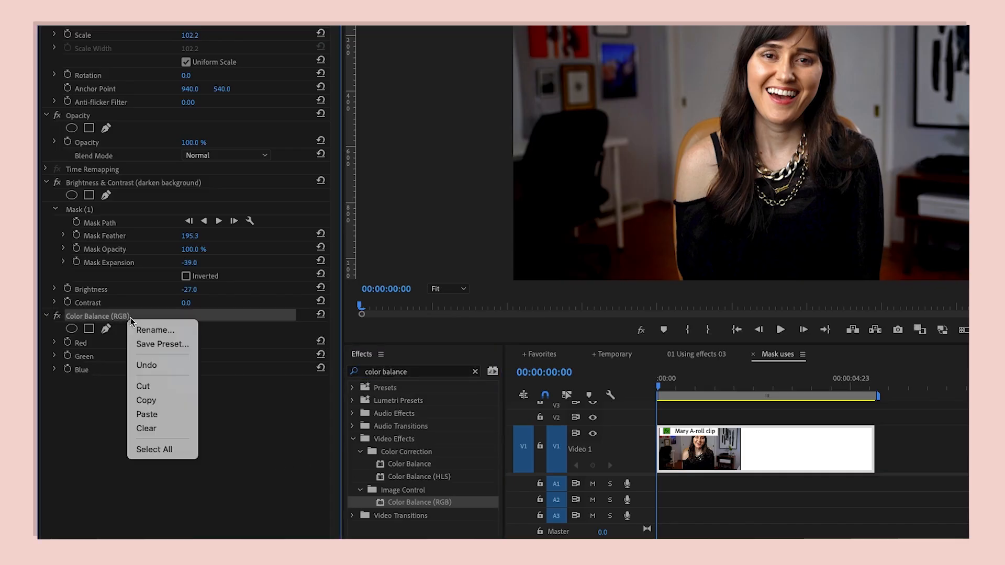
left_click(153, 329)
type("add blue to backgro")
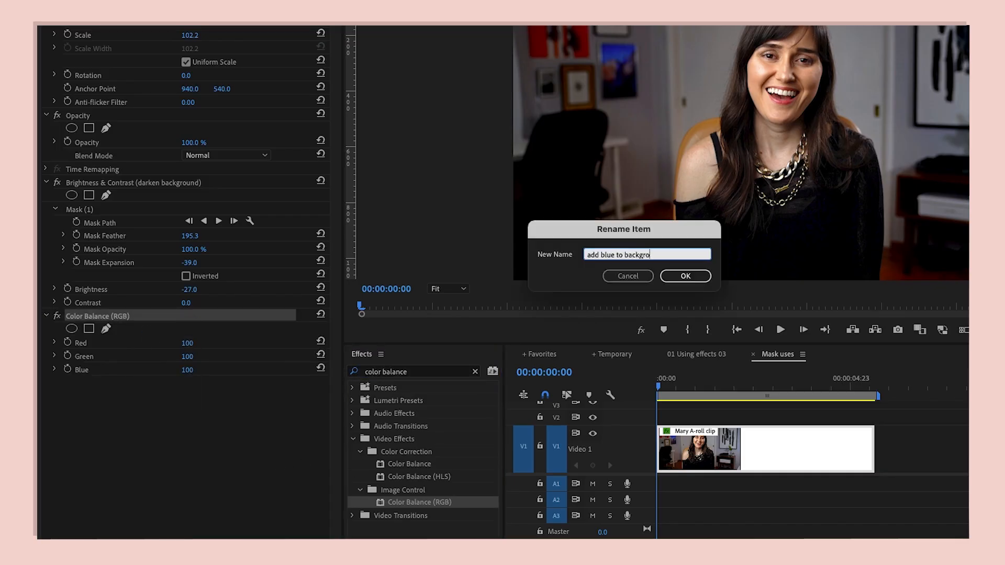
key("Return")
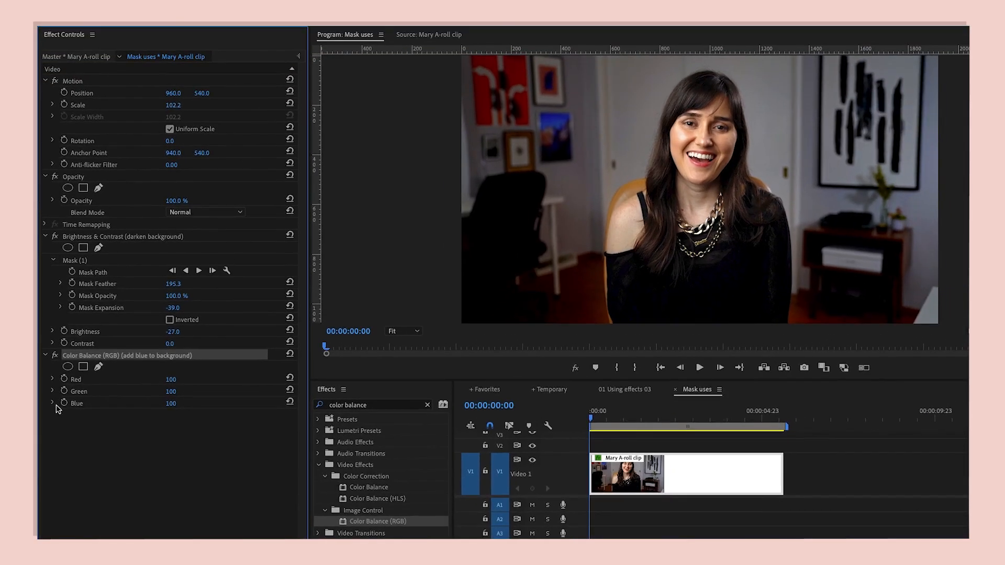
left_click(54, 369)
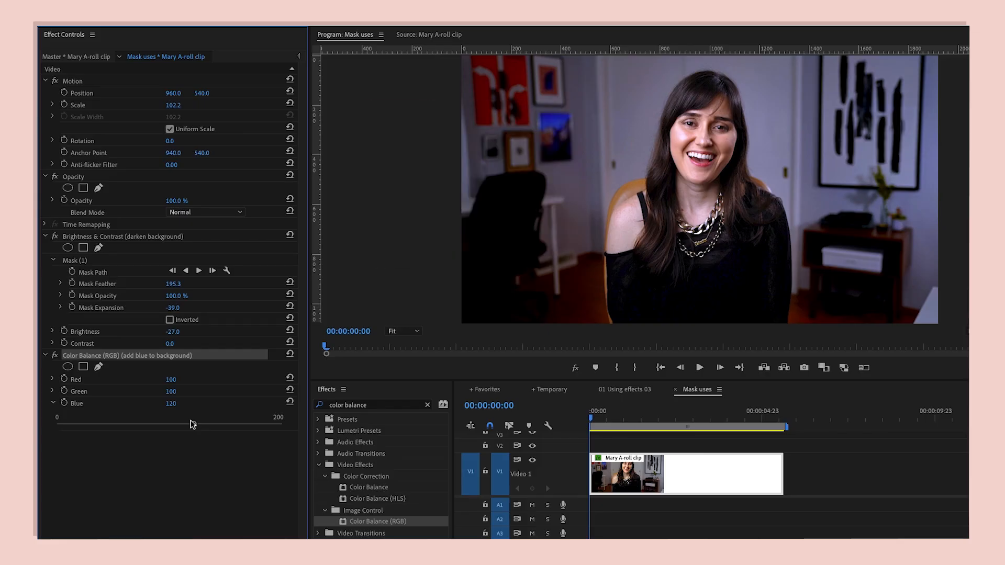
Step: Copy the Brightness & Contrast mask onto Color Balance (RGB) with a feather of 465.3, and compare with the color effect off and on
left_click(92, 262)
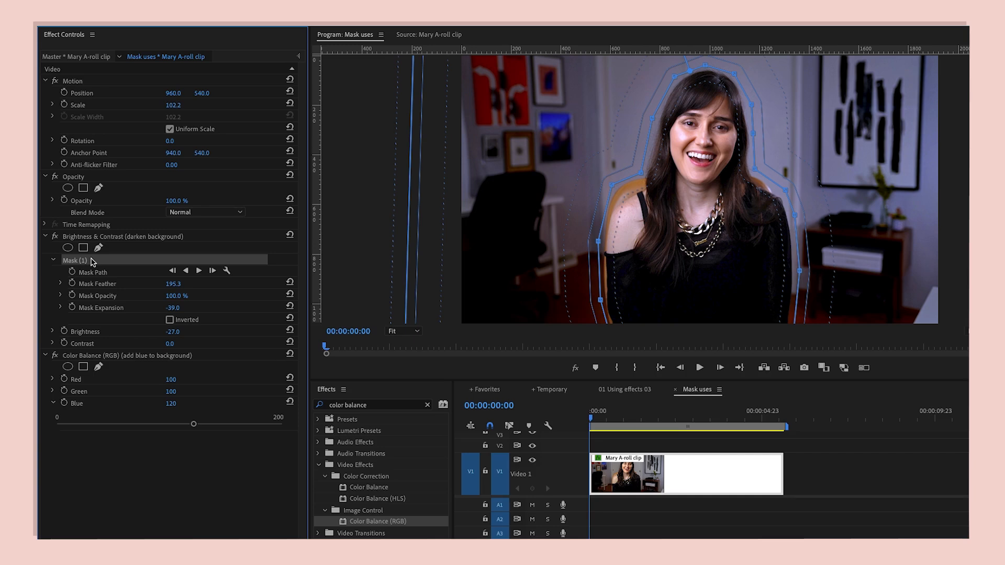
key("super+c")
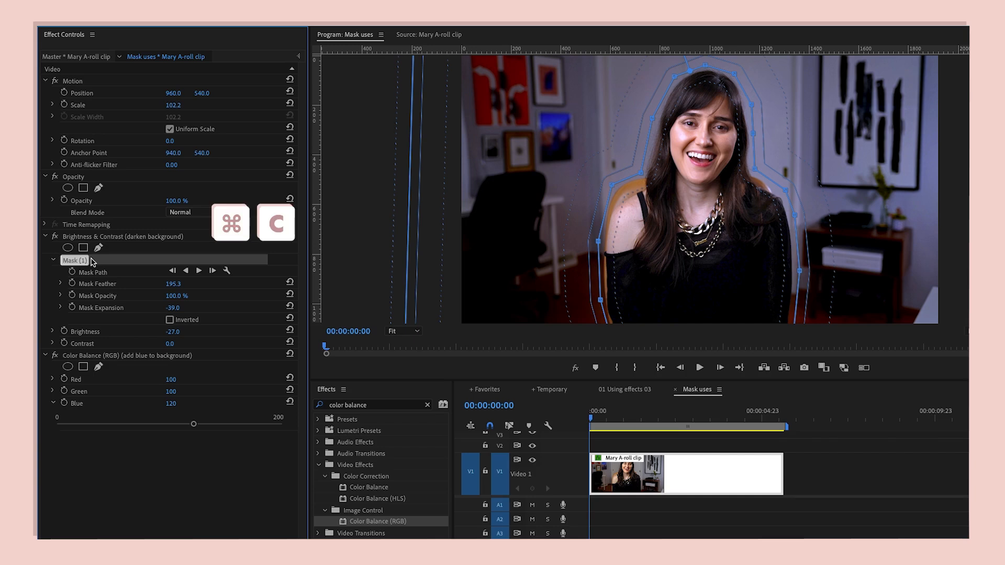
left_click(132, 355)
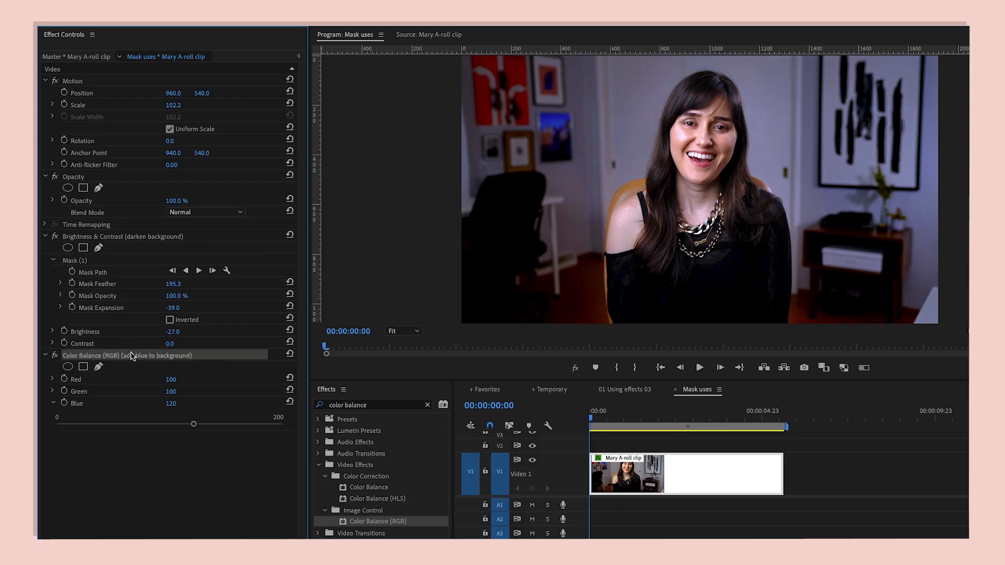
key("super+v")
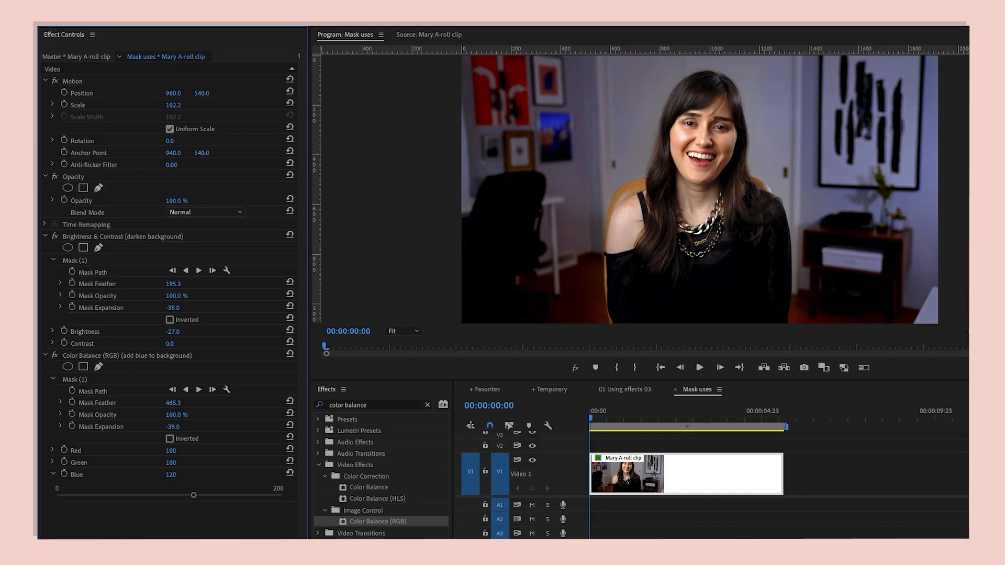
left_click(55, 356)
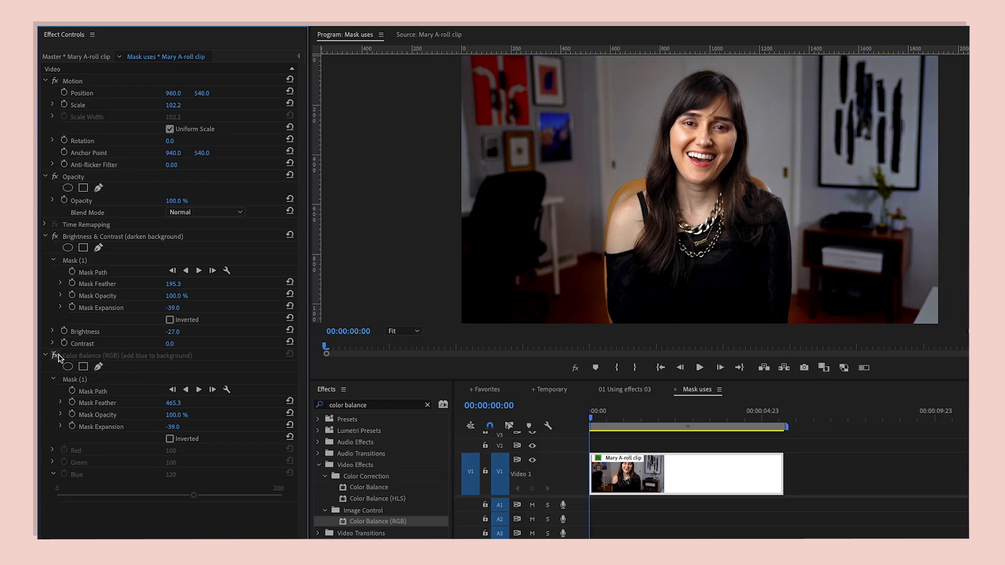
left_click(55, 356)
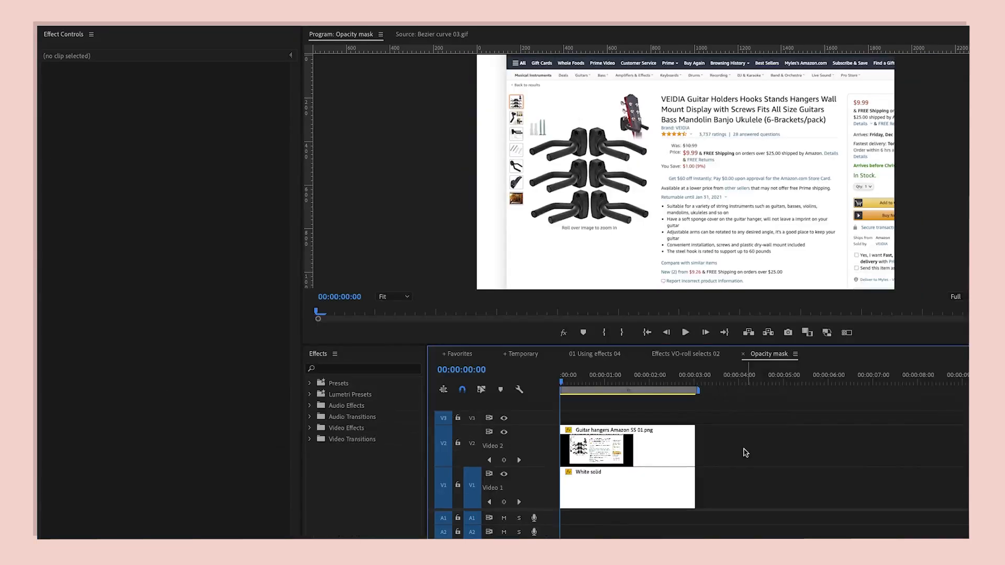
Step: Draw a Pen tool opacity mask around the product photo and description on Guitar hangers Amazon SS 01.png, and set its feather to 0.0
left_click(680, 451)
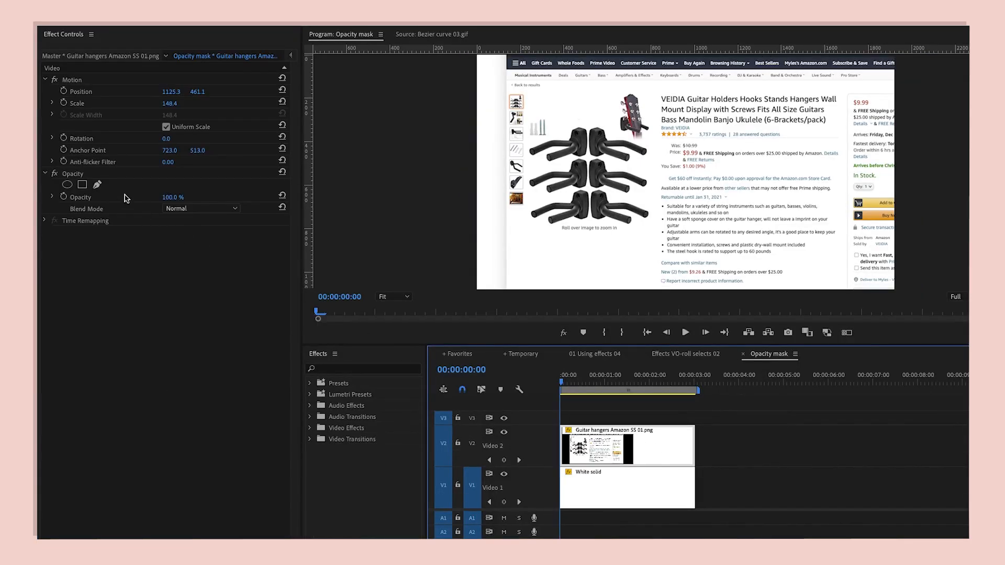
left_click(98, 184)
left_click(679, 89)
left_click(654, 89)
left_click(654, 150)
left_click(620, 135)
left_click(597, 119)
left_click(566, 117)
left_click(559, 136)
left_click(527, 142)
left_click(527, 220)
left_click(551, 232)
left_click(560, 222)
left_click(616, 222)
left_click(627, 237)
left_click(644, 257)
left_click(844, 259)
left_click(844, 85)
left_click(679, 89)
left_click_drag(183, 220, 177, 221)
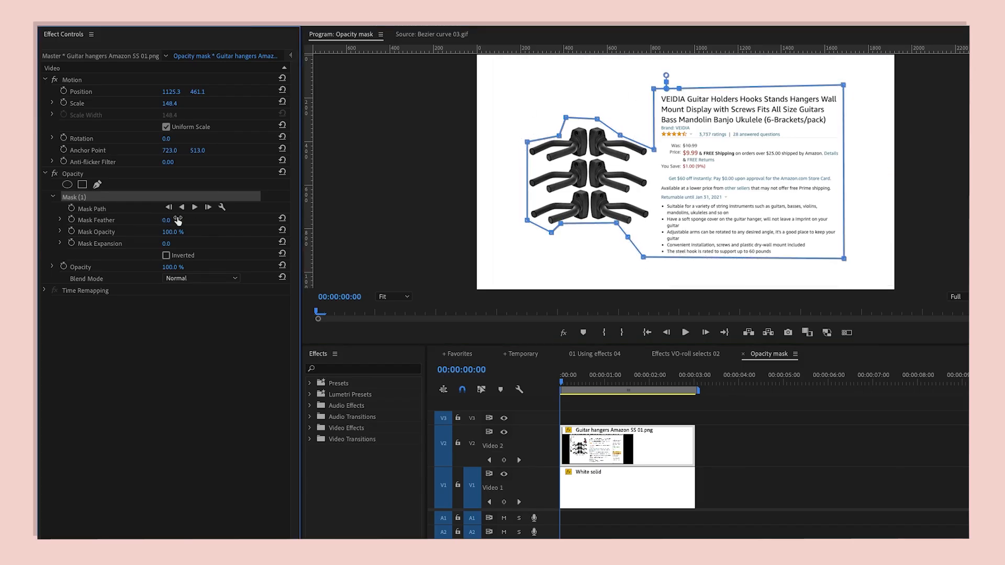
left_click(170, 321)
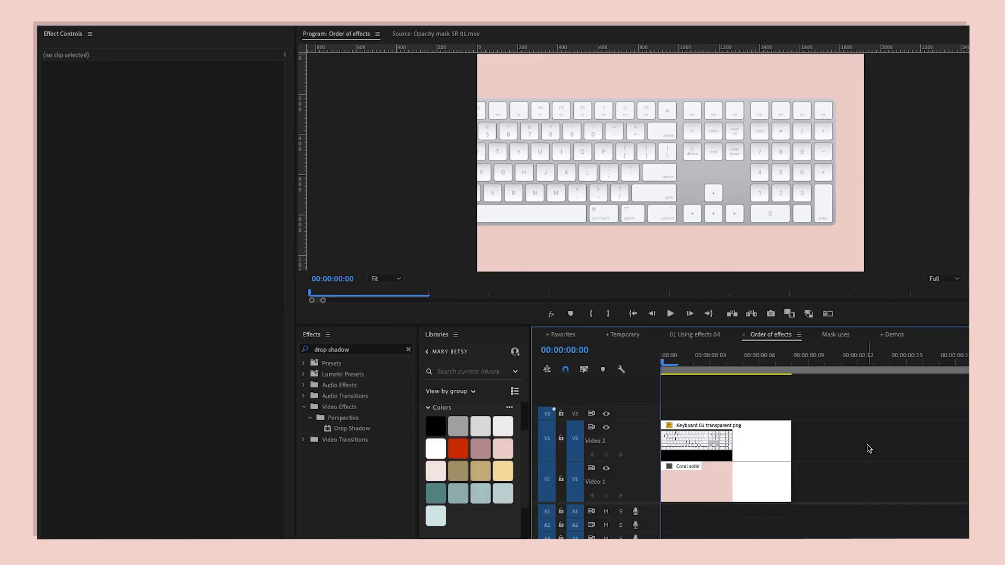
Step: Apply Drop Shadow to Keyboard 01 transparent.png with a dusty pink color, 65% opacity, 135° direction, distance 65 and softness 75
left_click(749, 448)
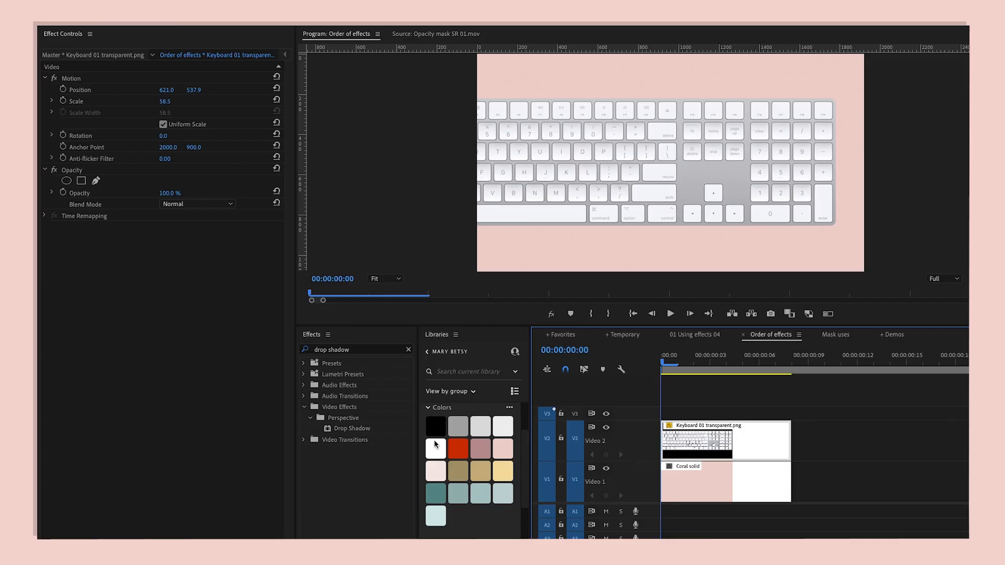
left_click_drag(361, 432, 244, 379)
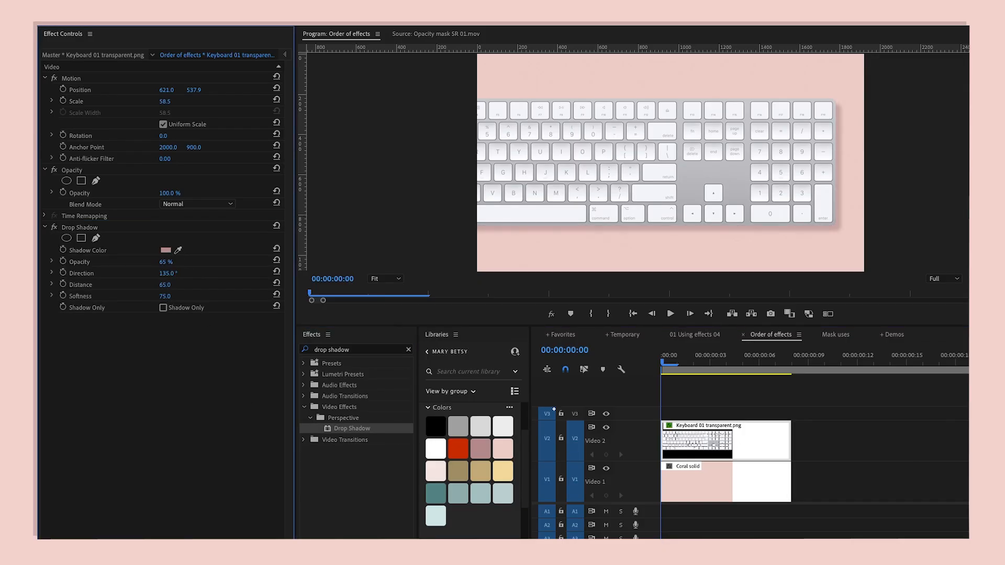
Step: Apply Crop to Keyboard 01 transparent.png with 18.8% cropped from its right side, and move Drop Shadow below Crop in the effect order
left_click(349, 350)
type("crop")
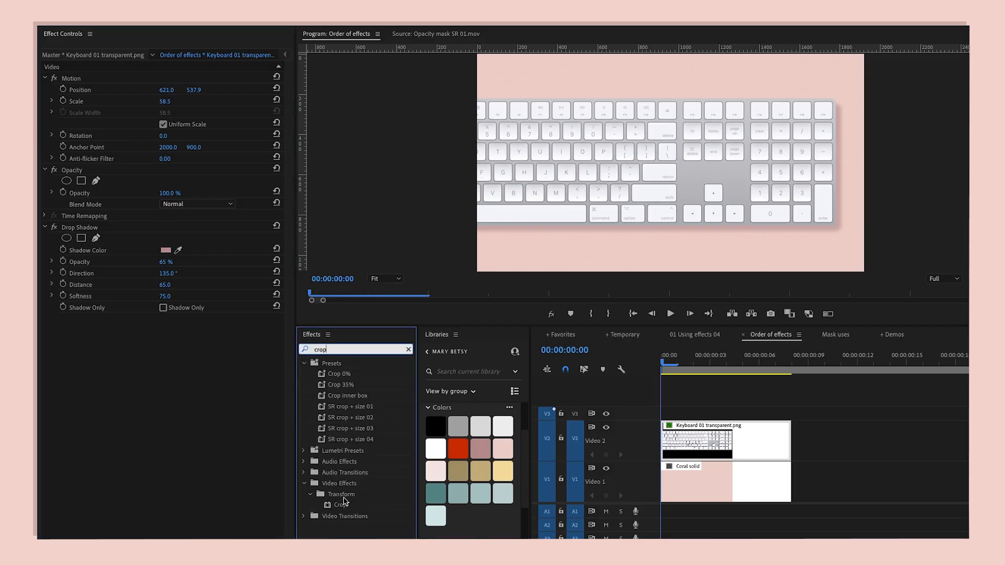
left_click_drag(340, 505, 152, 386)
left_click_drag(838, 163, 749, 165)
left_click(185, 439)
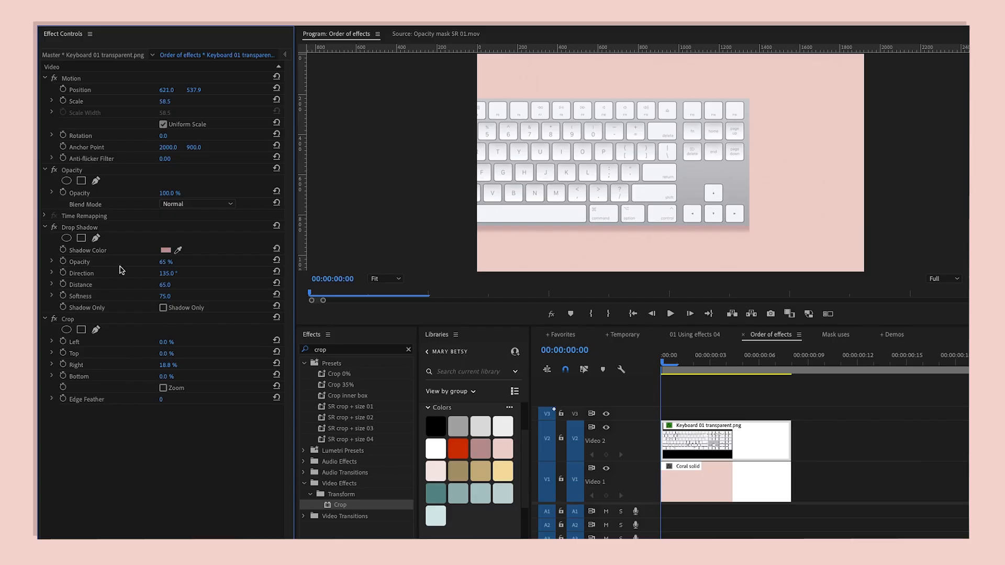
left_click_drag(112, 230, 111, 386)
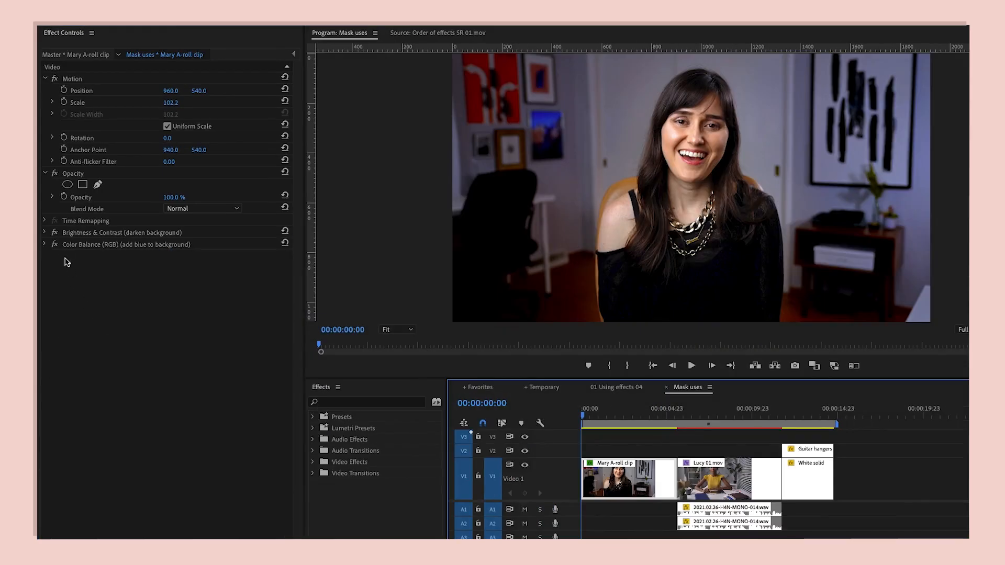
Step: Compare the A-roll clip with Brightness & Contrast off and on, and with Color Balance (RGB) off and on
left_click(55, 232)
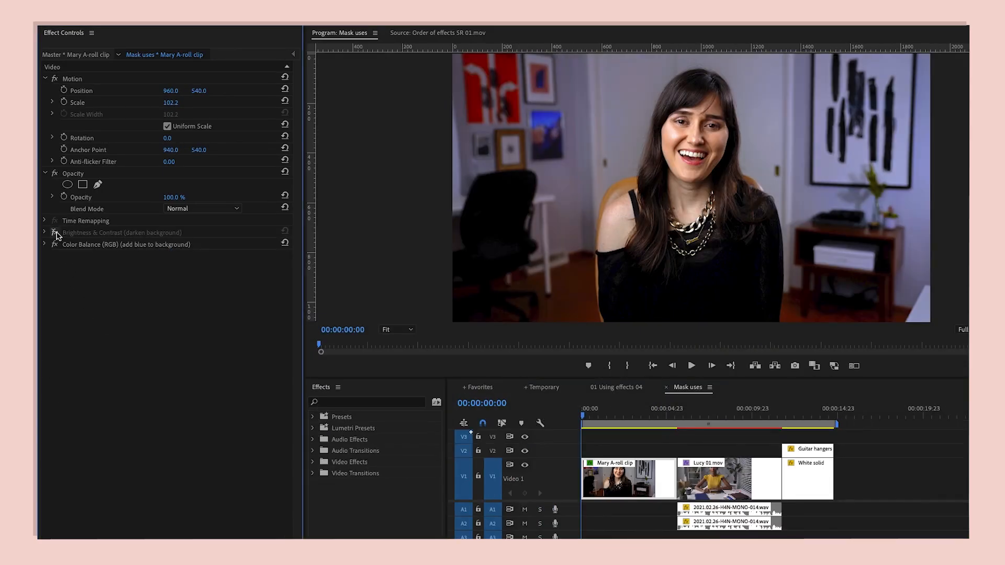
left_click(55, 232)
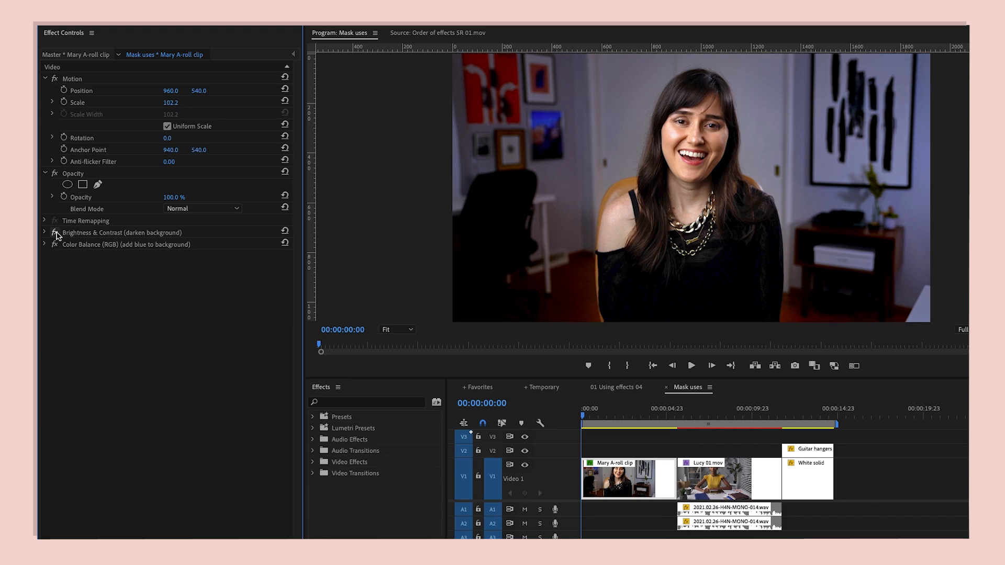
left_click(55, 244)
left_click(55, 245)
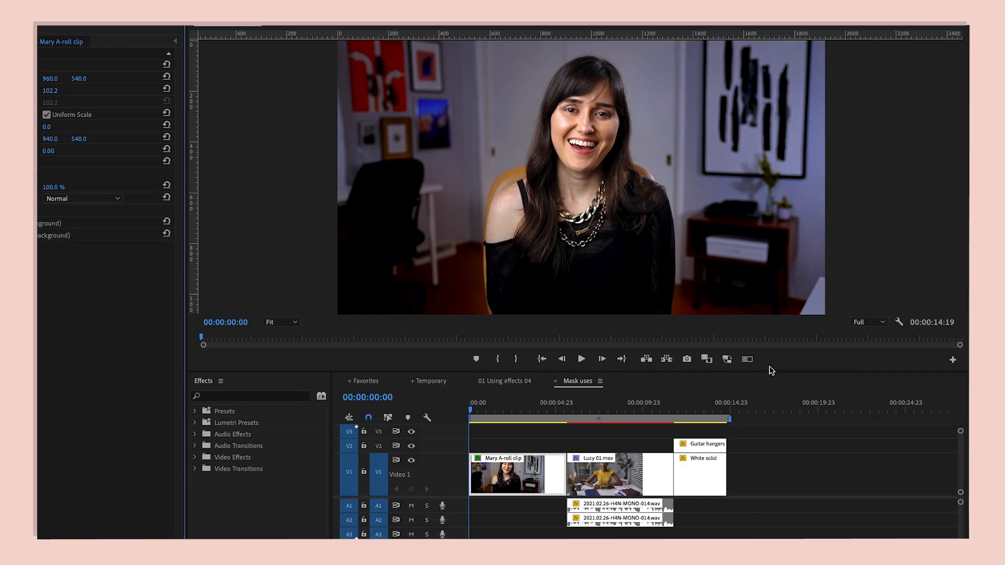
Step: Add the Global FX Mute control to the Program Monitor's transport controls, and compare the A-roll clip with all effects muted and unmuted
left_click(953, 360)
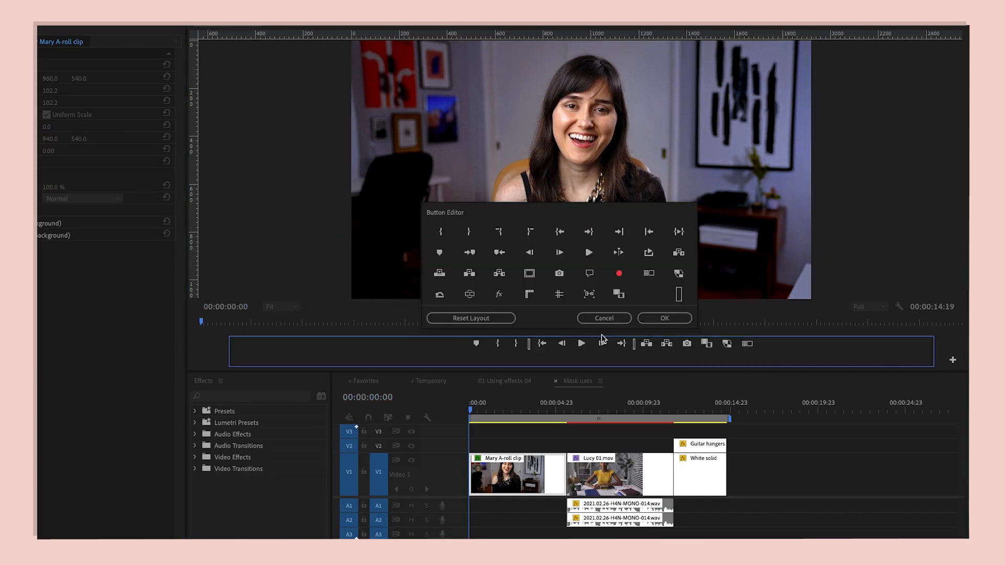
left_click_drag(500, 297, 458, 346)
left_click(649, 319)
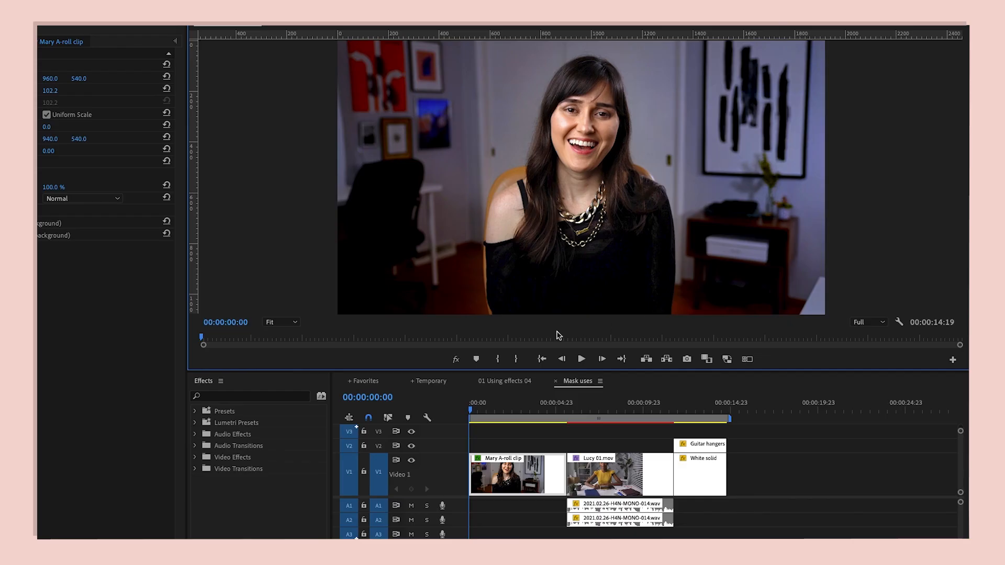
left_click(456, 359)
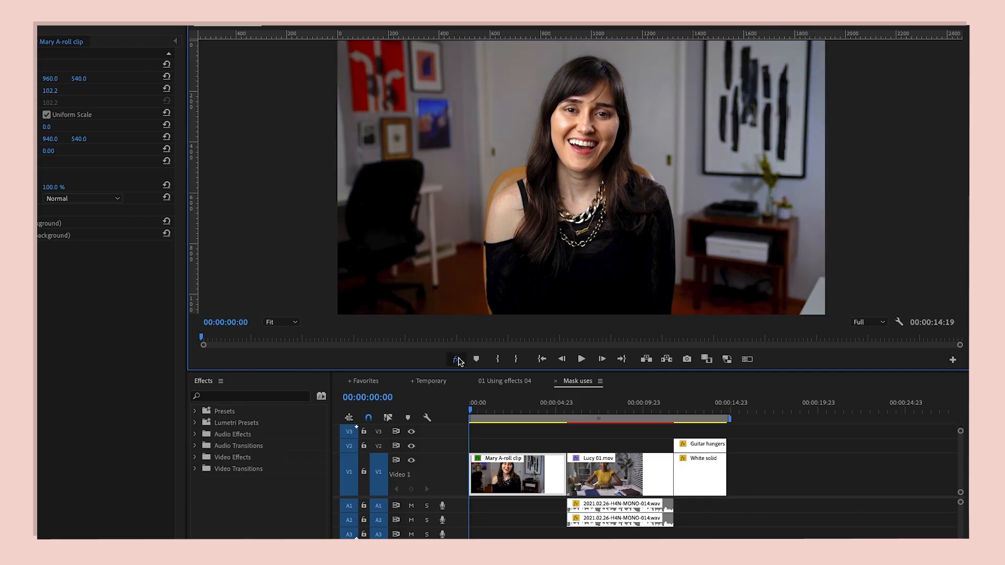
left_click(456, 359)
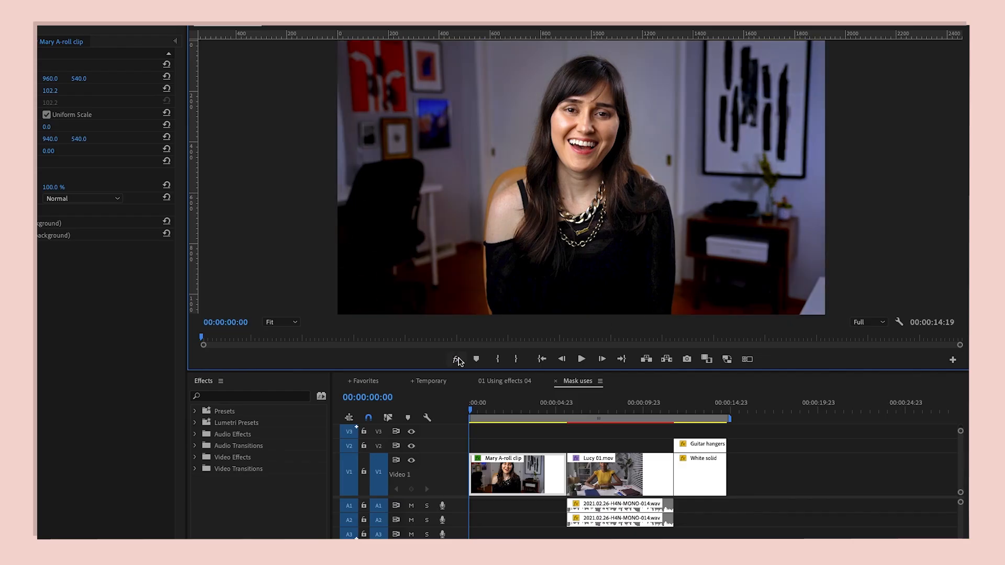